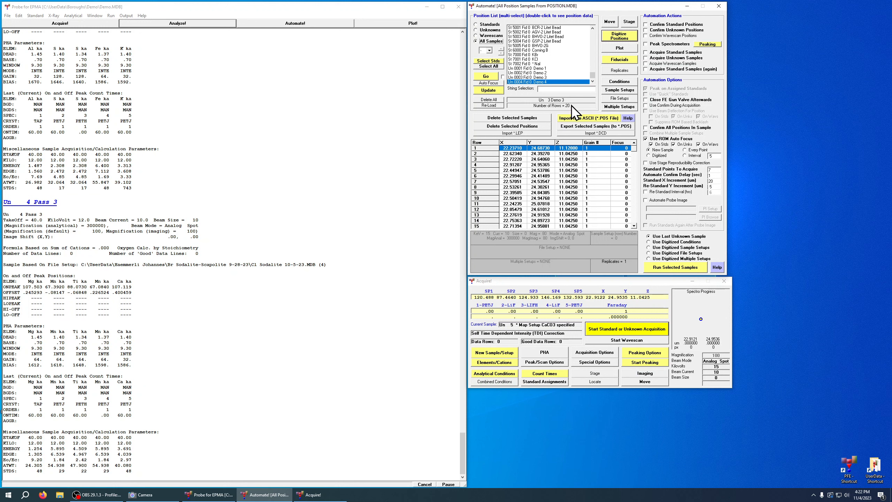
Select the run's standards in the position list and review which standard samples are included.
click(490, 62)
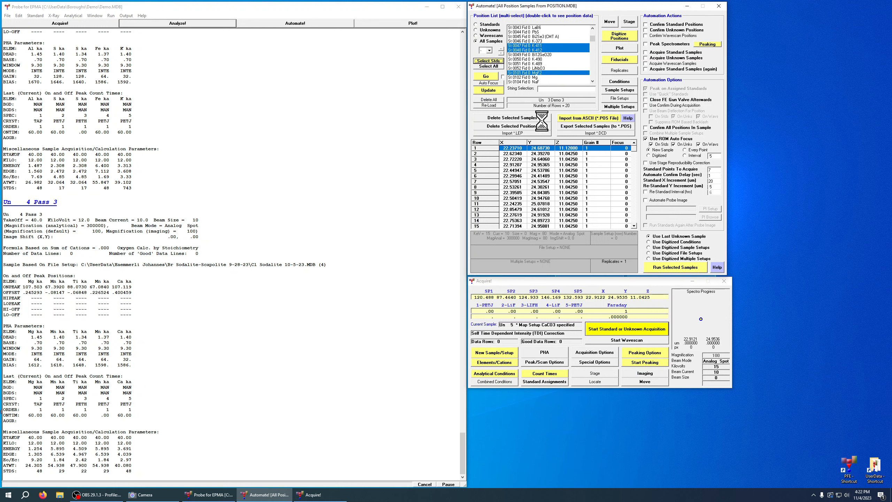
scroll(593, 58, down, 4)
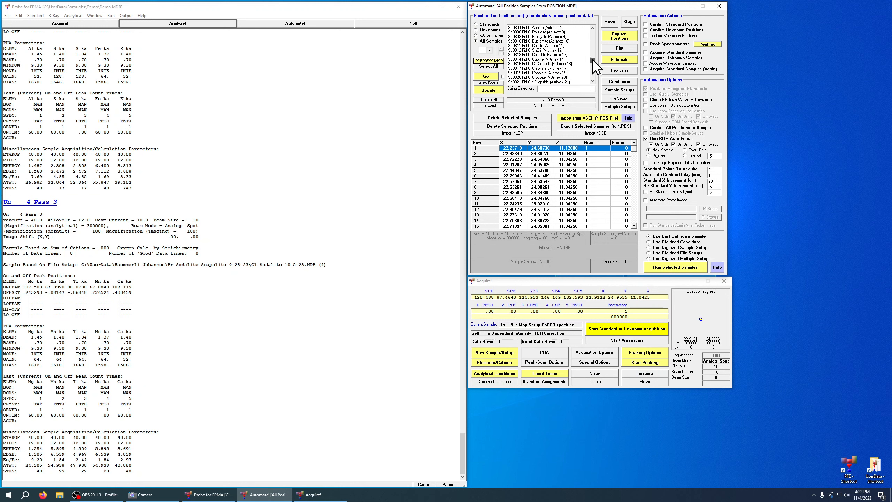
scroll(593, 60, up, 5)
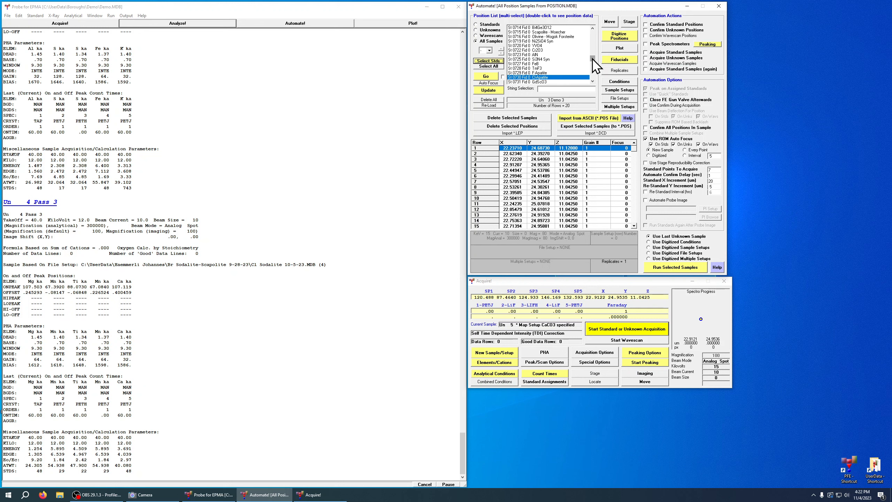
click(488, 61)
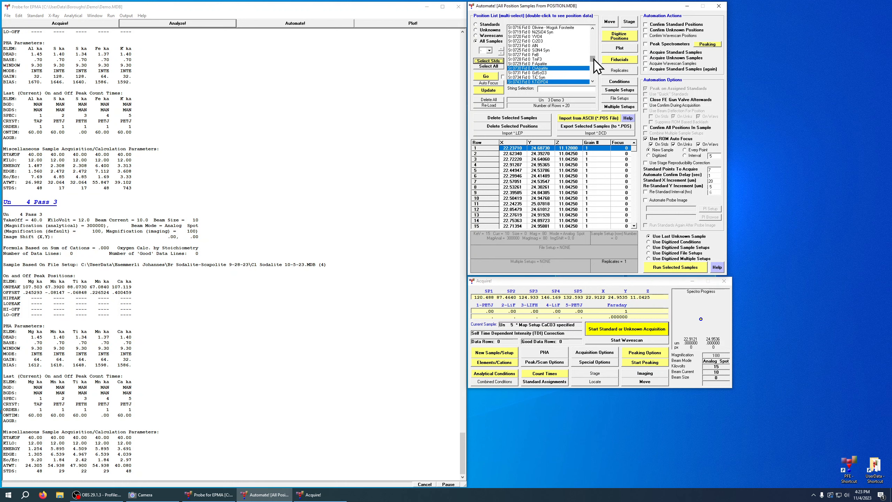
drag(595, 61, 595, 29)
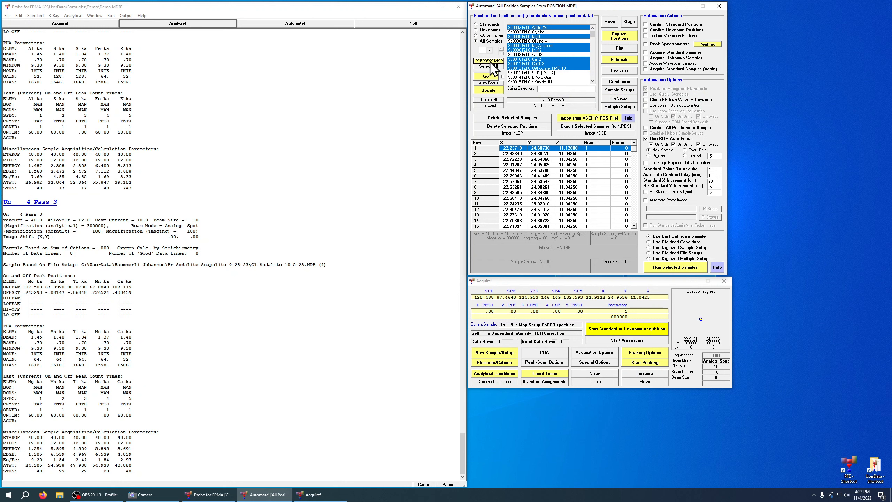
drag(594, 35, 598, 78)
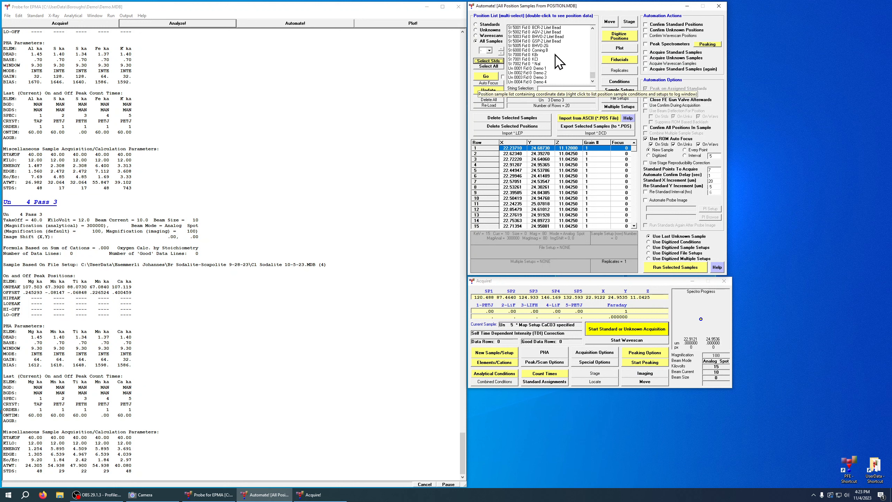
Select the standards again and add the unknown position samples Demo 1 through Demo 4 to the selection.
click(499, 61)
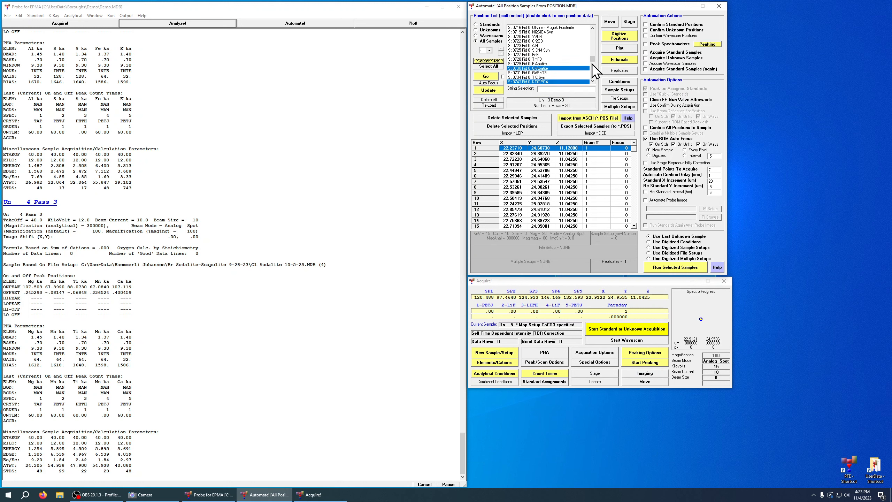
drag(594, 59, 594, 78)
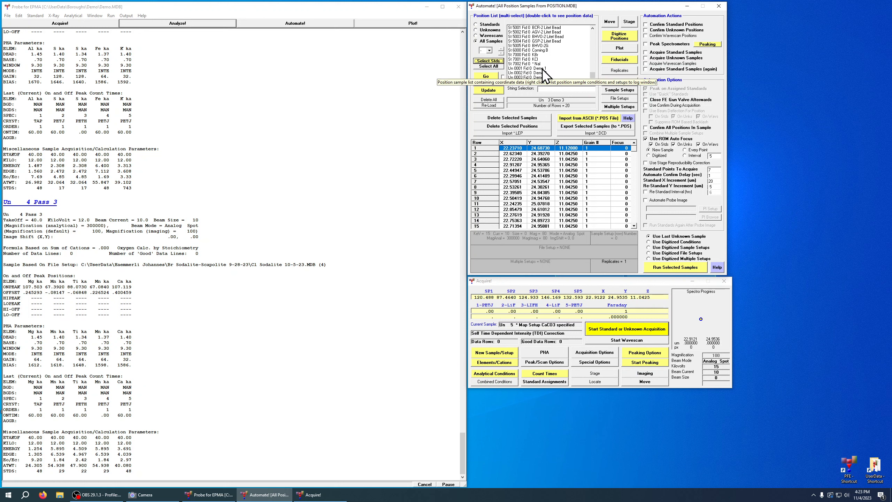
drag(543, 68, 546, 84)
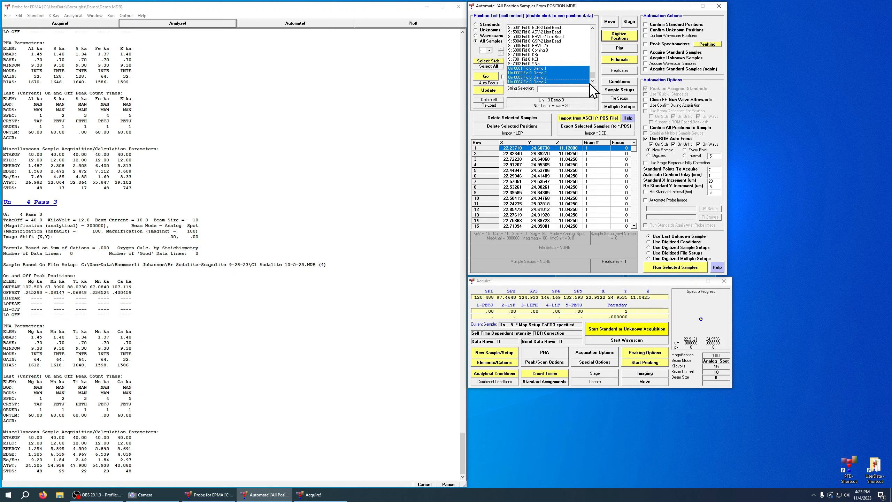
drag(593, 75, 589, 29)
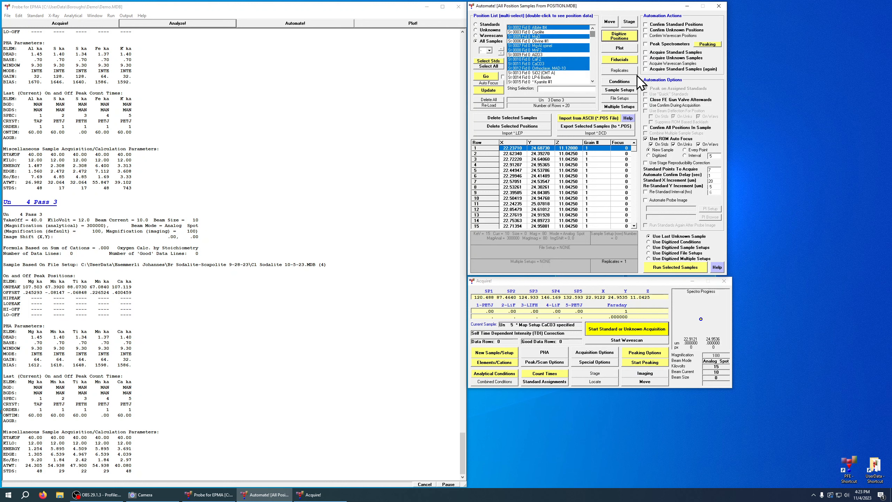
Enable acquisition of standard samples and unknown samples, and disable ROM Auto Focus in the automation options.
click(662, 53)
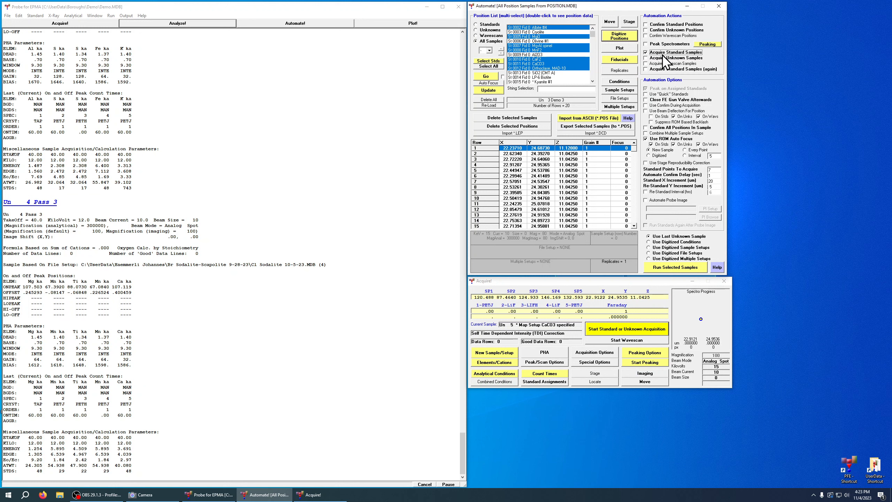
click(662, 58)
click(681, 138)
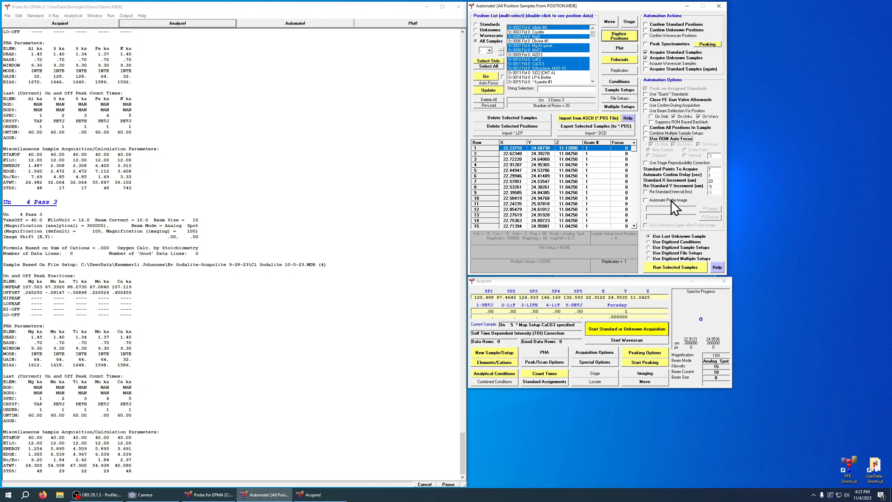
click(663, 142)
click(665, 138)
Set Standard Points To Acquire to 5 and display the digitized position of the CaF2 standard.
click(716, 171)
text(5)
drag(716, 170, 703, 170)
click(534, 59)
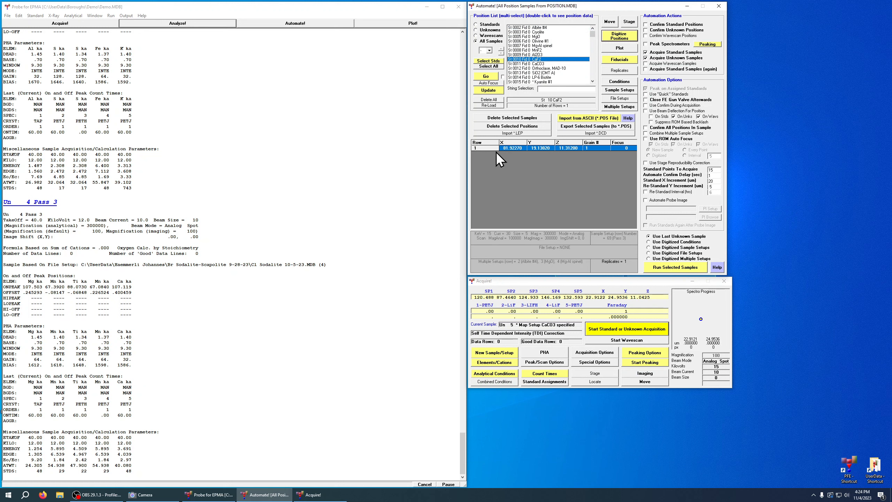
double_click(711, 180)
double_click(711, 170)
text(5)
Review the current sample's acquisition options, including Use Only Digitized Standard Positions, and accept them.
click(600, 282)
click(63, 24)
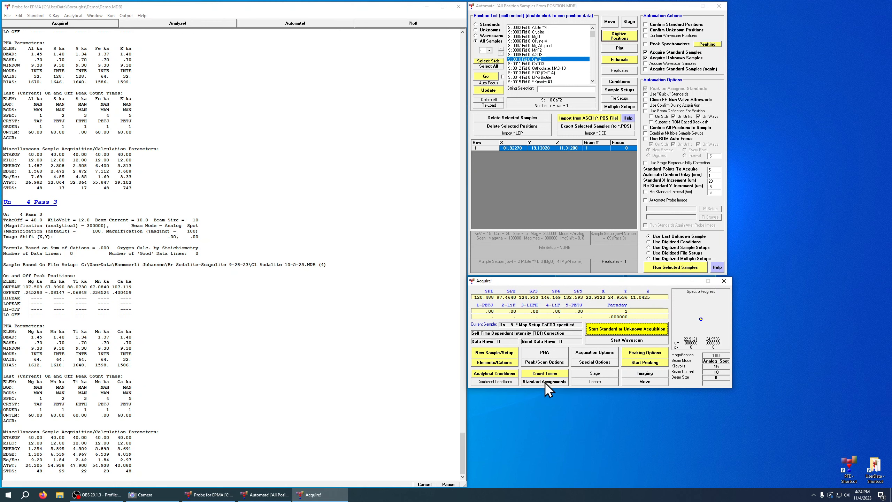
click(596, 353)
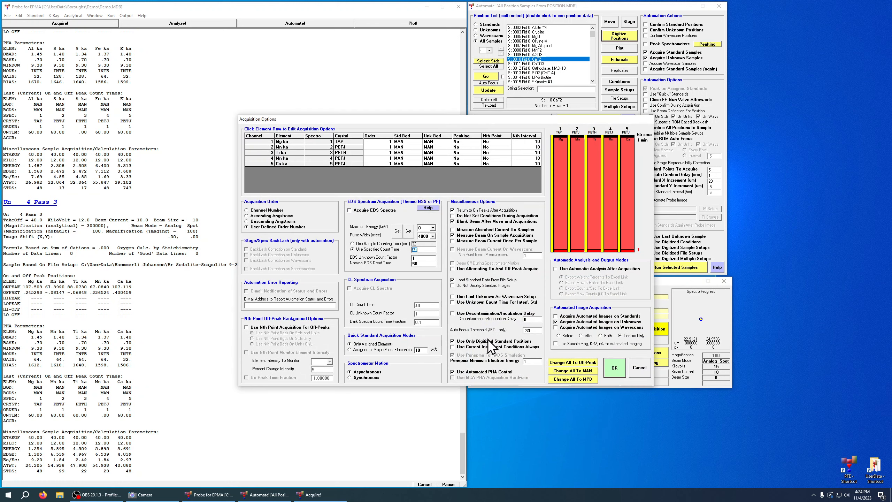
click(617, 368)
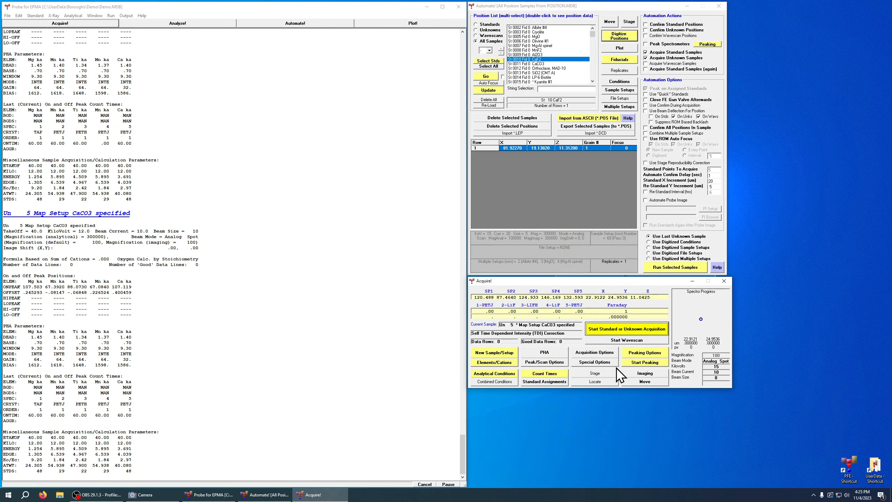
Check the CaF2 standard's digitized position, and disable Use Only Digitized Standard Positions in the acquisition options.
click(535, 59)
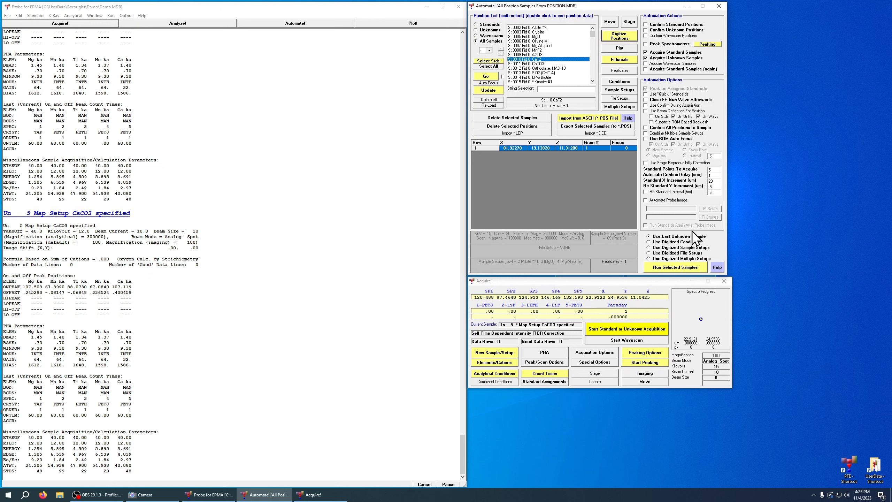
click(711, 170)
click(486, 148)
click(597, 348)
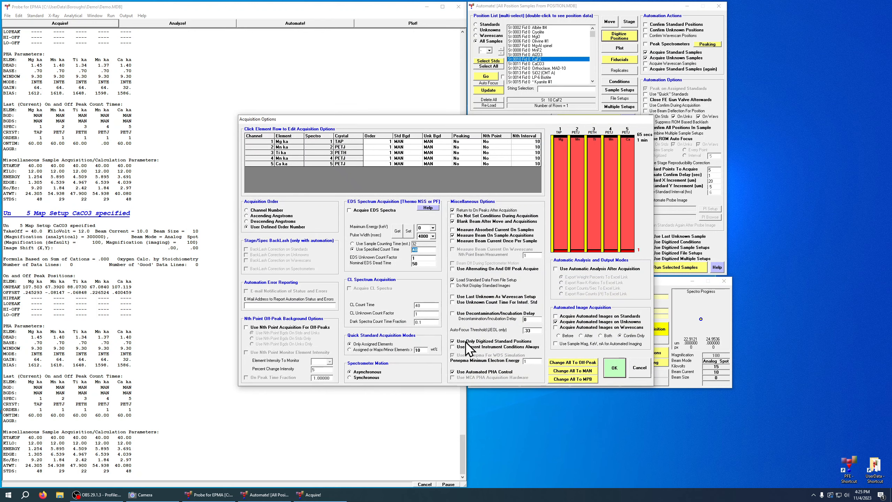
click(466, 342)
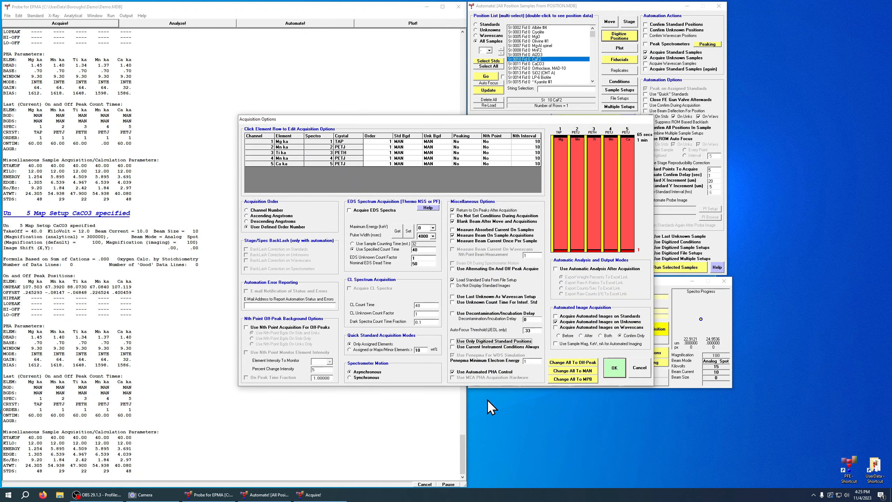
click(617, 372)
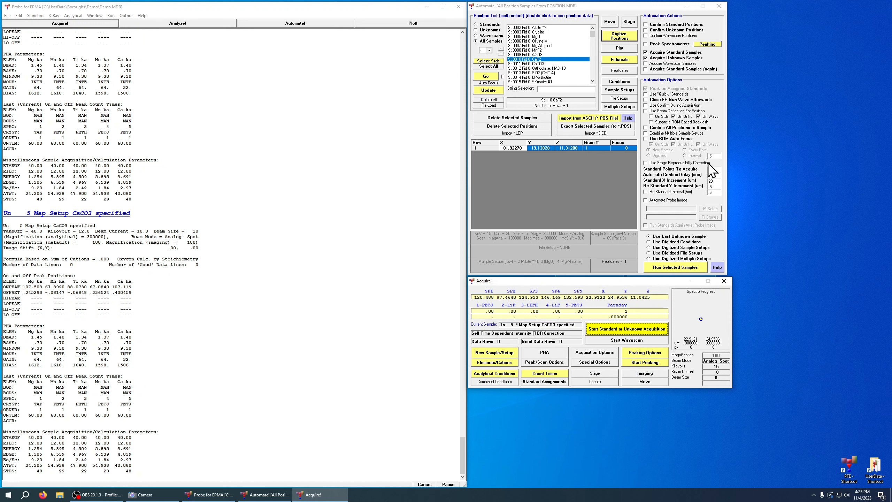
Re-enable Use Only Digitized Standard Positions in the acquisition options, checking it against the CaF2 standard's position.
click(697, 263)
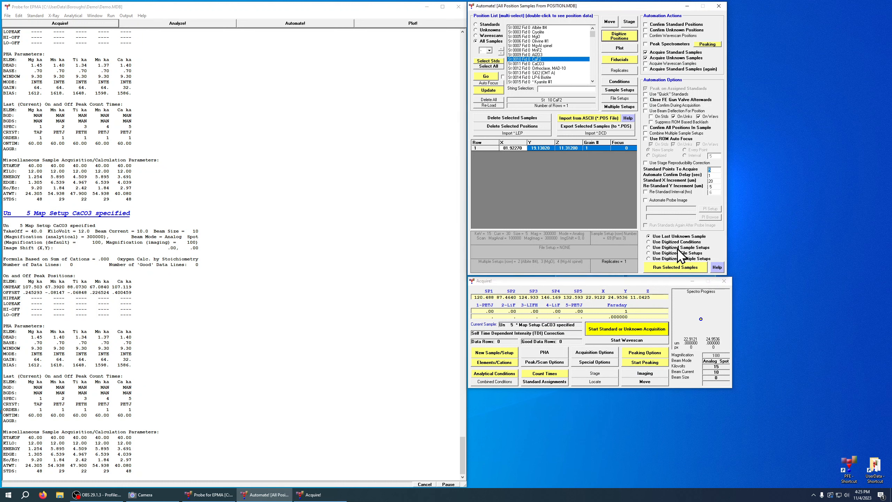
click(585, 351)
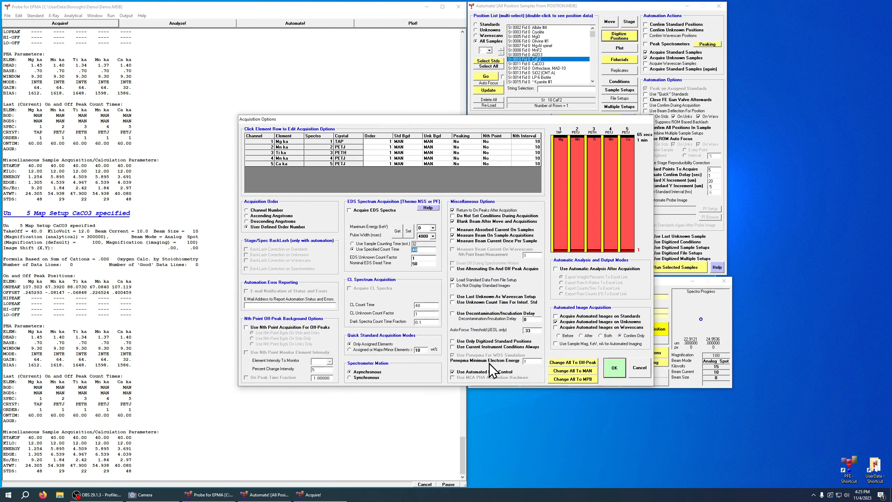
click(466, 342)
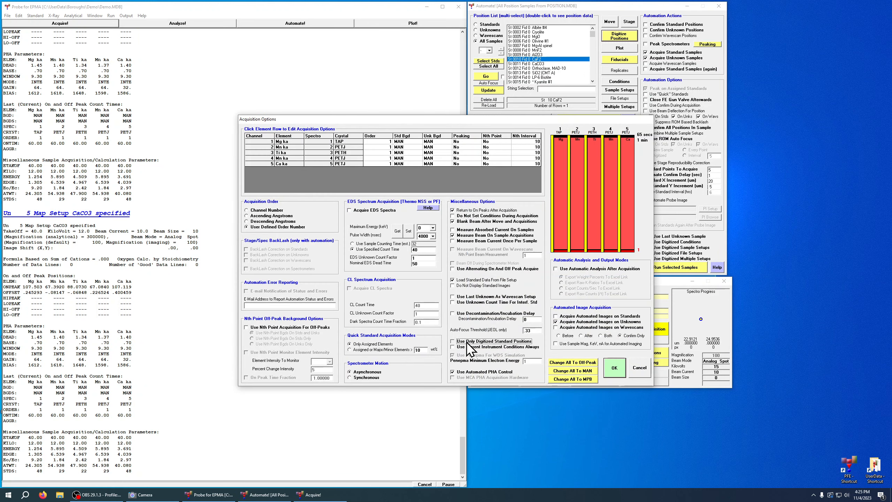
click(613, 373)
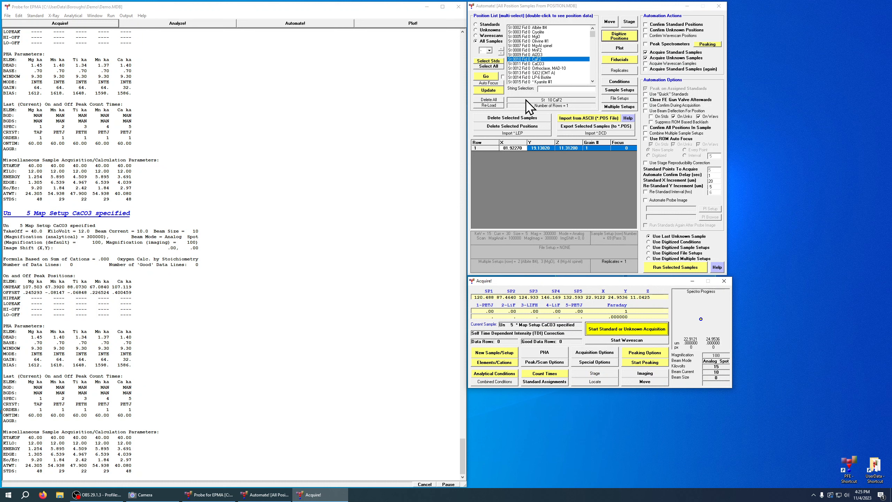
click(534, 59)
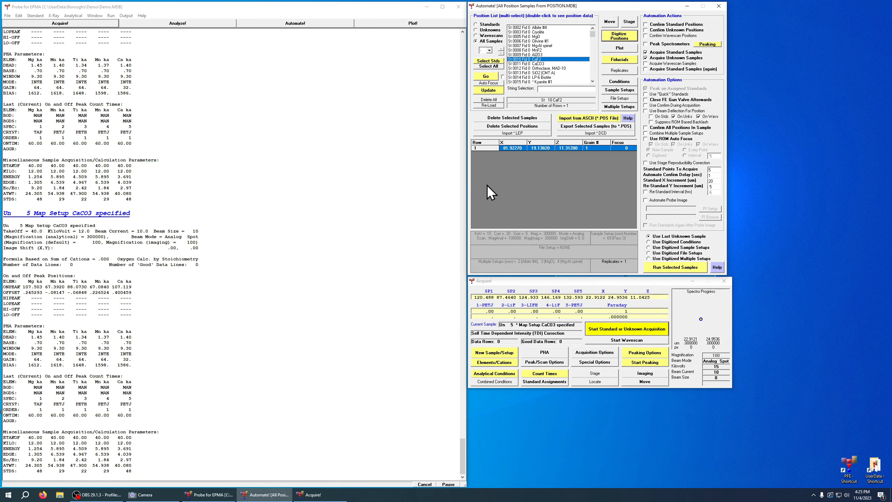
click(595, 352)
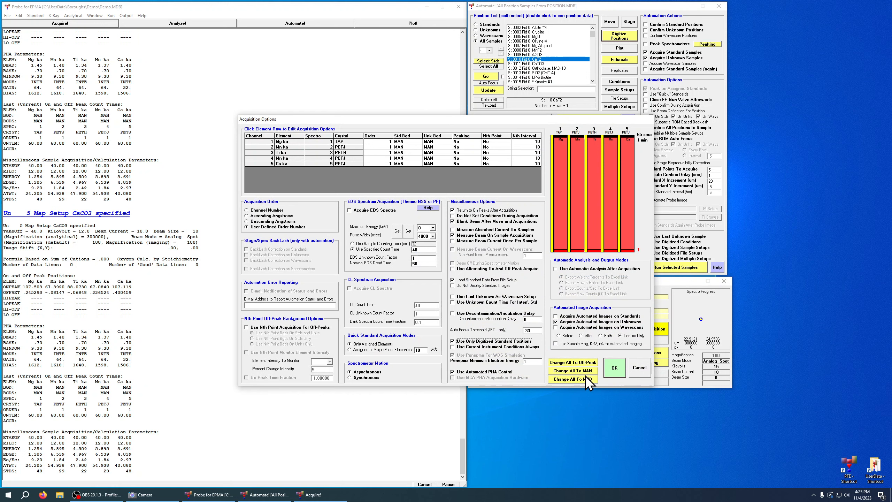
click(609, 373)
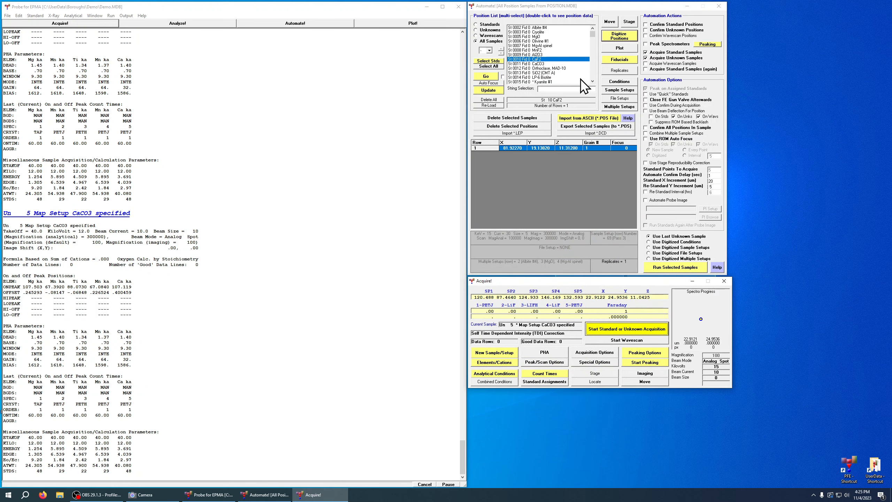
Select all of the run's standards together with the unknown position samples Demo 1 to Demo 4.
click(488, 60)
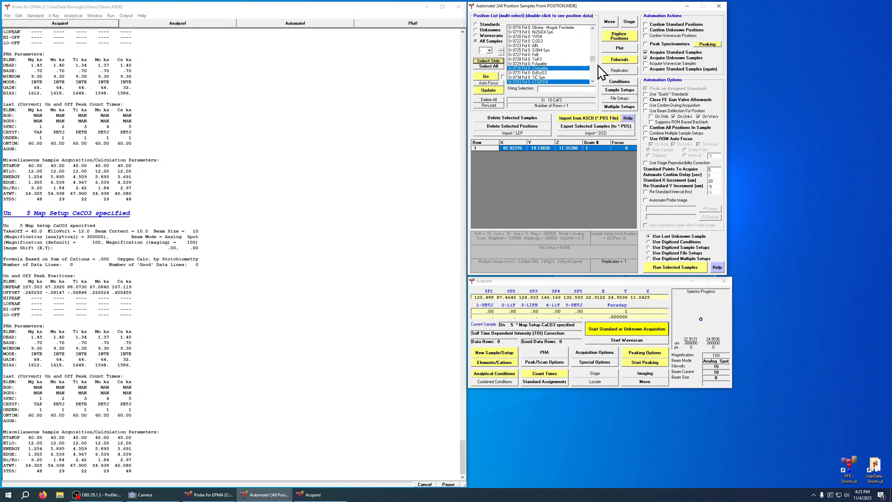
drag(592, 59, 593, 85)
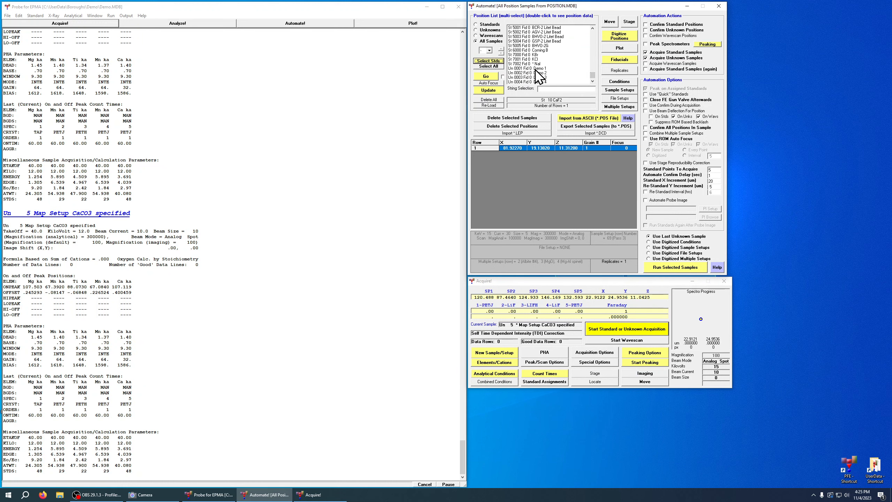
drag(535, 69, 538, 84)
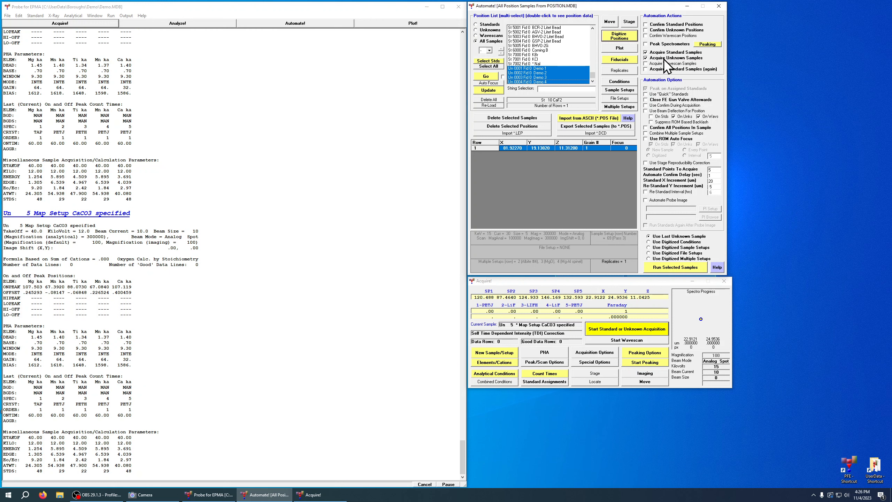
Request a run of the selected samples based on the last unknown sample, review the projected acquisition times, and decline it.
click(671, 236)
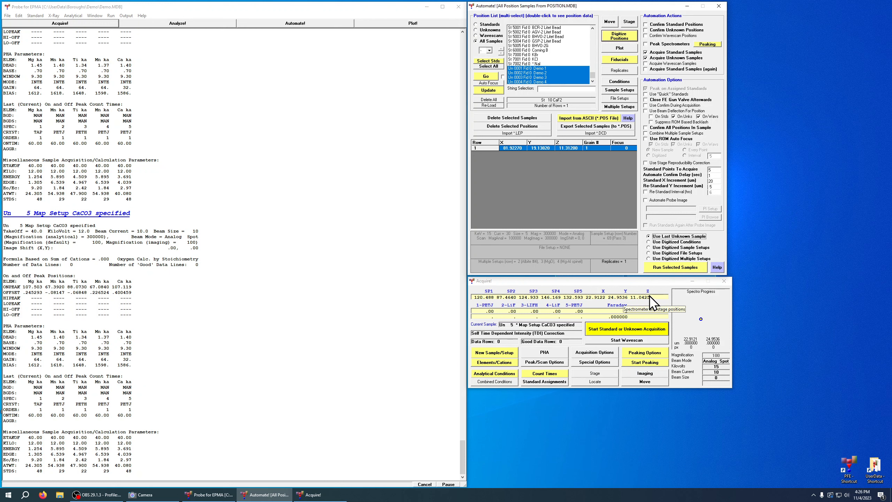
click(669, 266)
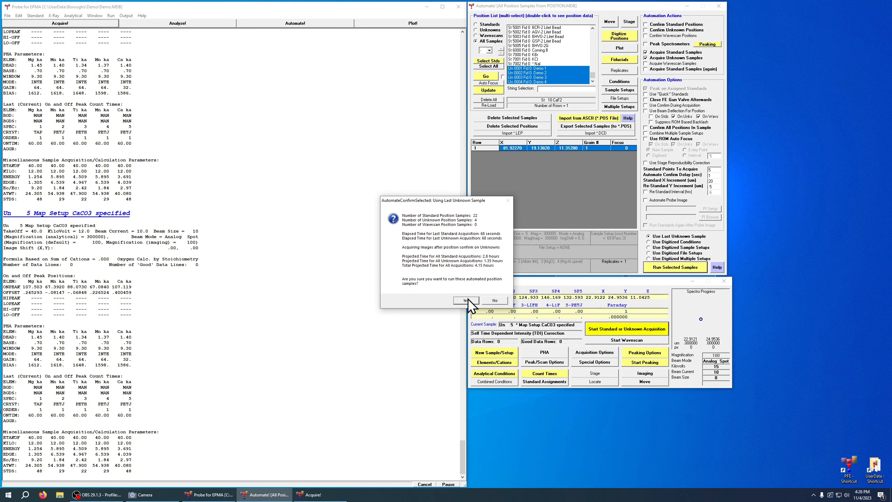
click(494, 300)
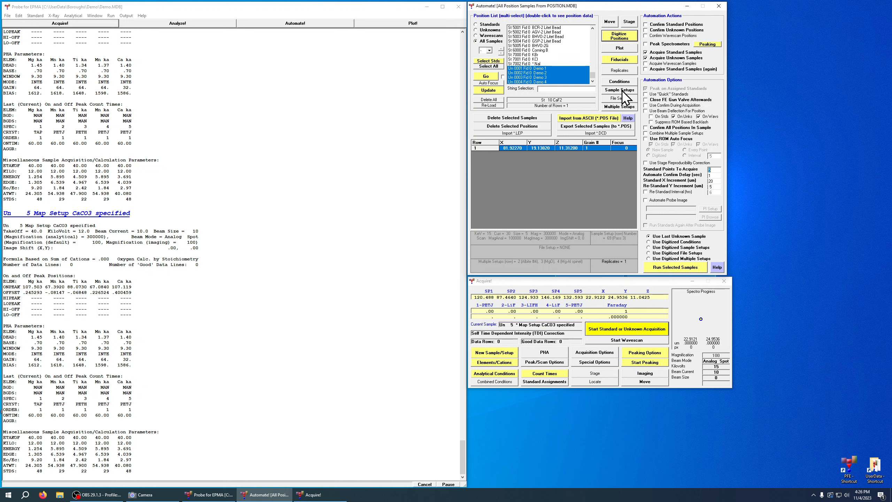
Limit the position list to unknown samples and select Demo 1 through Demo 4.
click(489, 30)
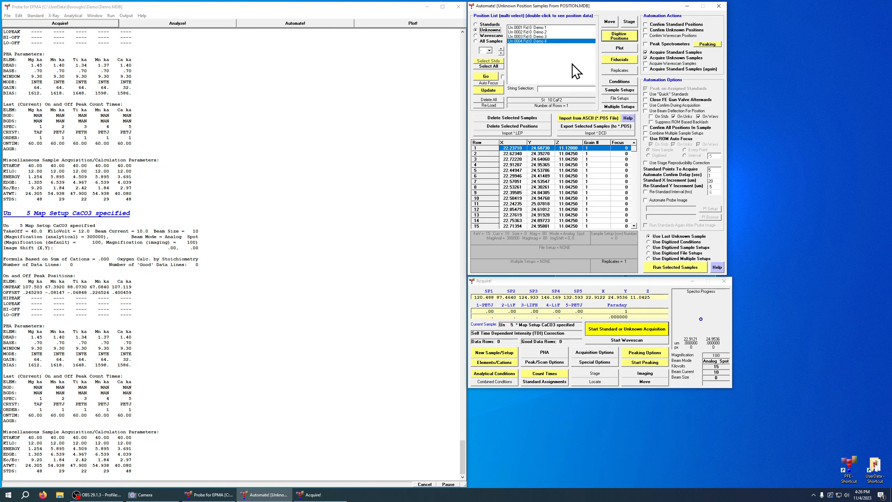
drag(564, 28, 568, 53)
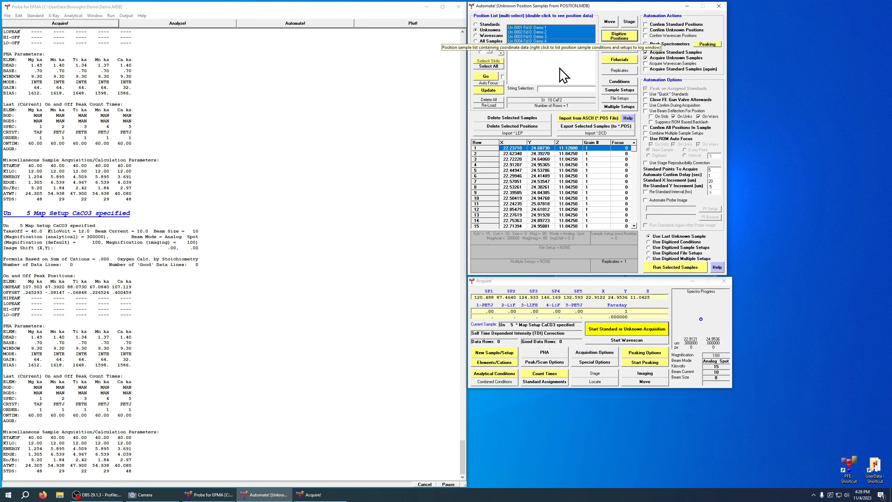
Go through the unknown position samples Demo 1 to Demo 4 individually, ending with only Demo 1 selected.
click(557, 28)
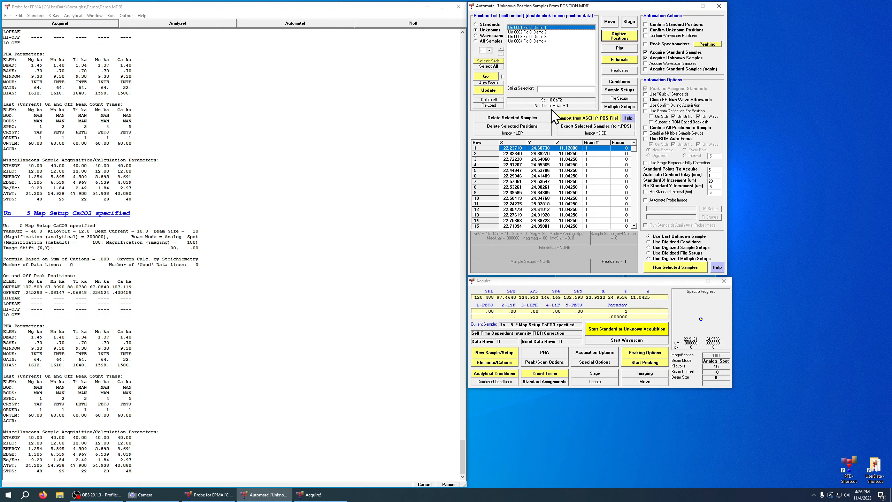
click(544, 32)
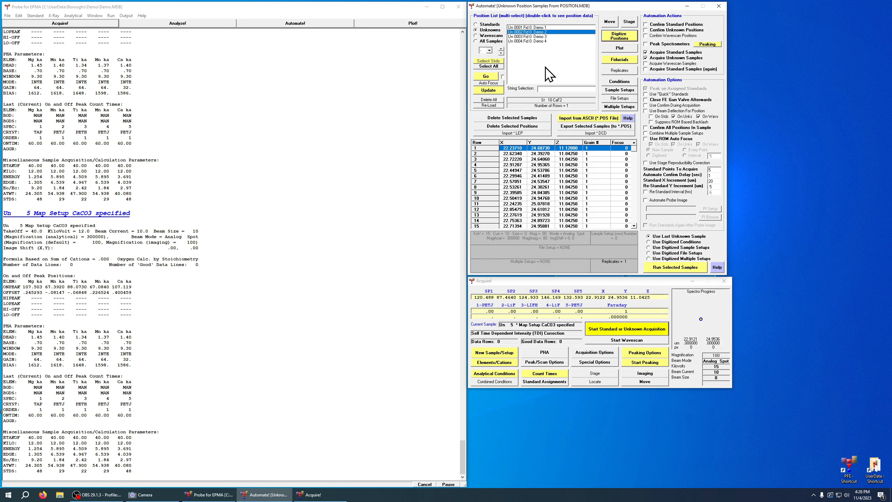
click(545, 36)
click(546, 42)
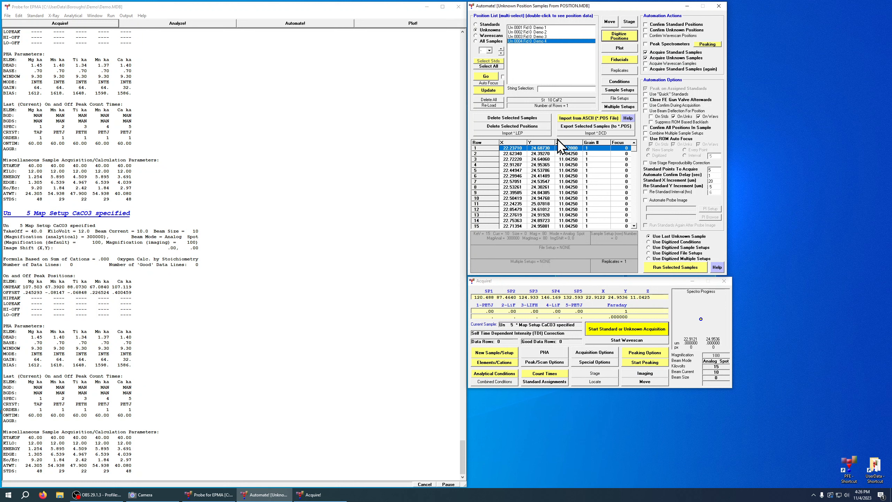
click(547, 27)
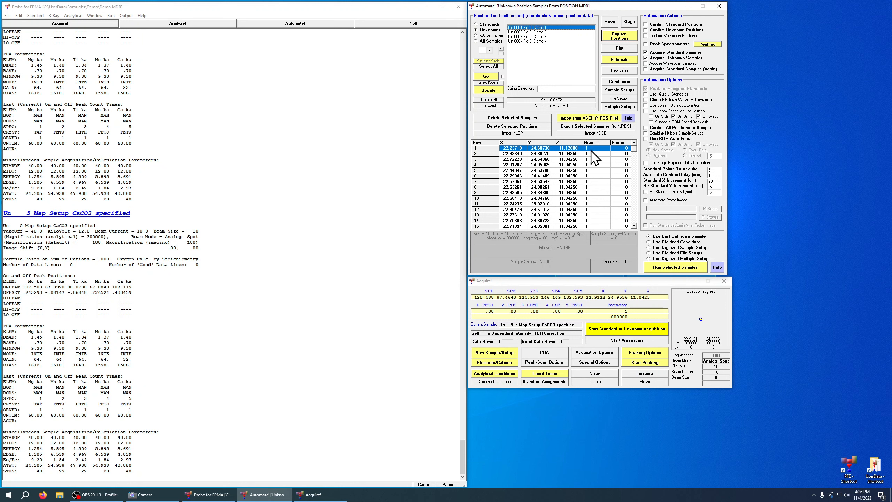
Base the automated run on digitized sample setups and check which sample setups are available for Demo 1.
click(664, 249)
click(679, 236)
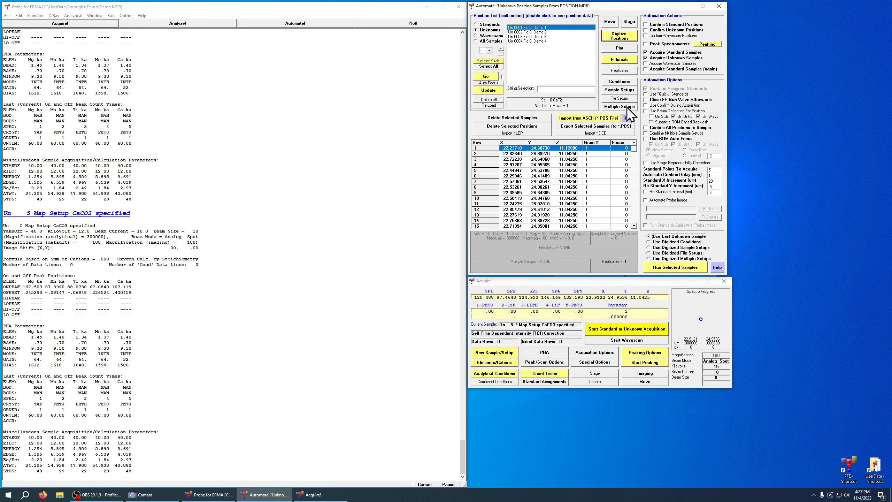
click(622, 90)
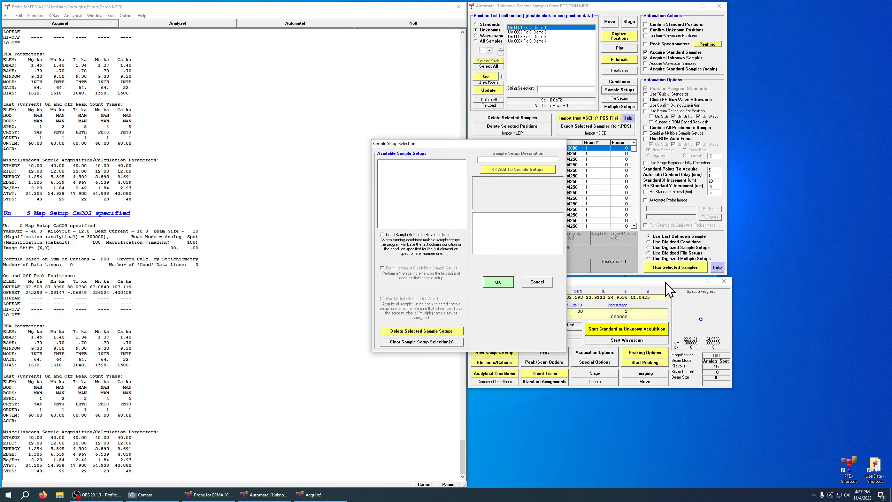
click(495, 283)
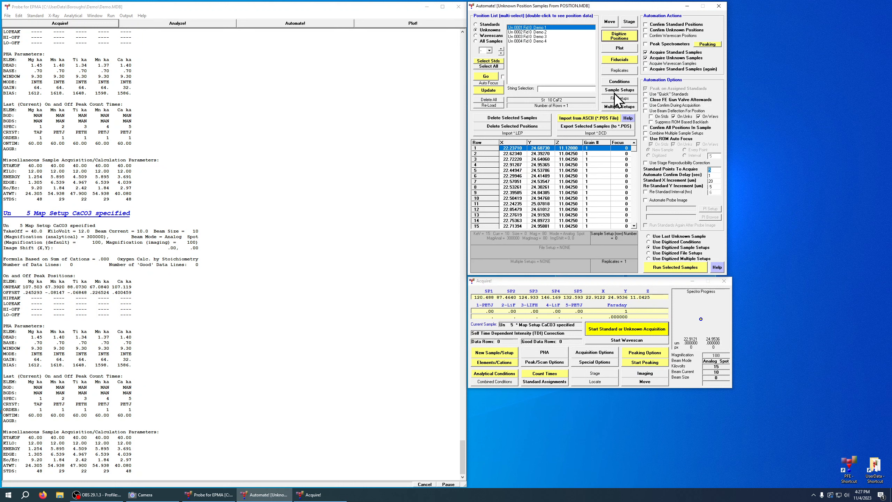
click(624, 90)
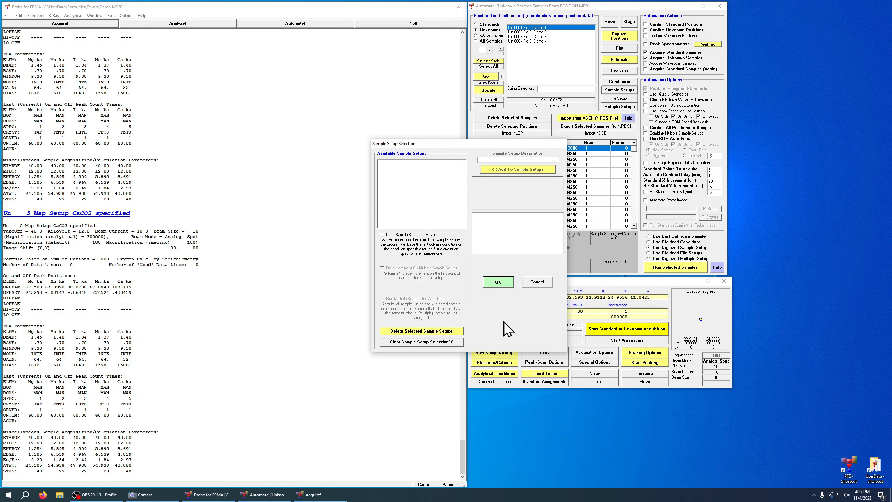
click(498, 281)
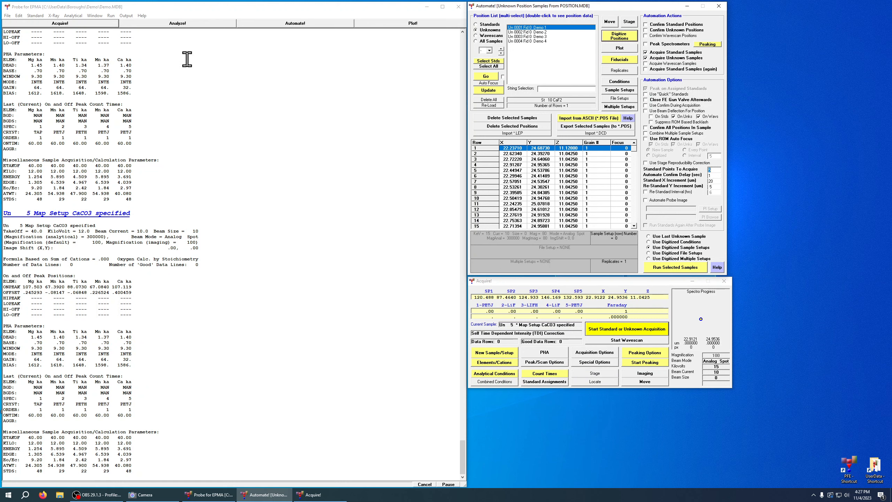
Add the Pass 1 unknown sample from the Analyze window's sample list to the sample setups.
click(201, 23)
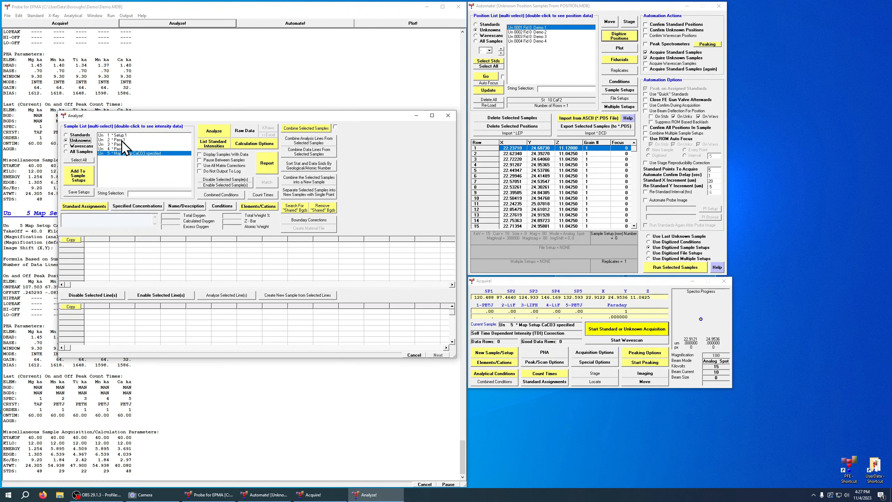
click(126, 140)
drag(126, 140, 128, 149)
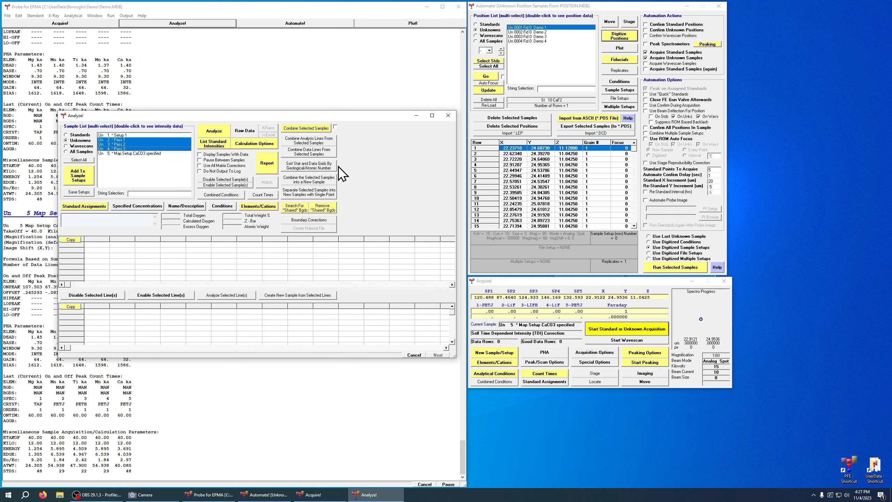
click(135, 140)
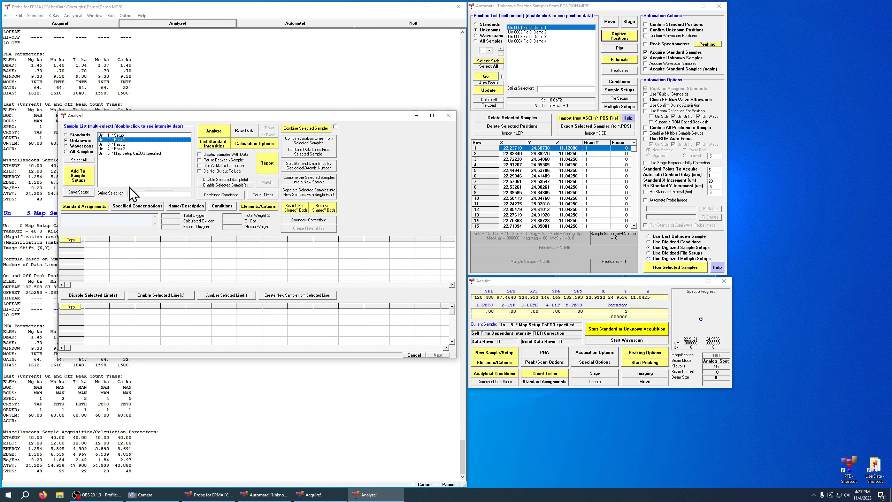
click(162, 25)
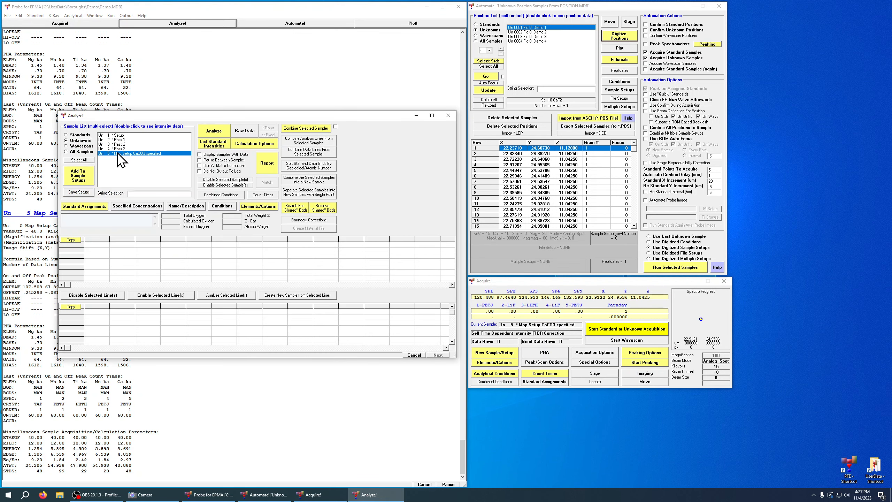
click(126, 140)
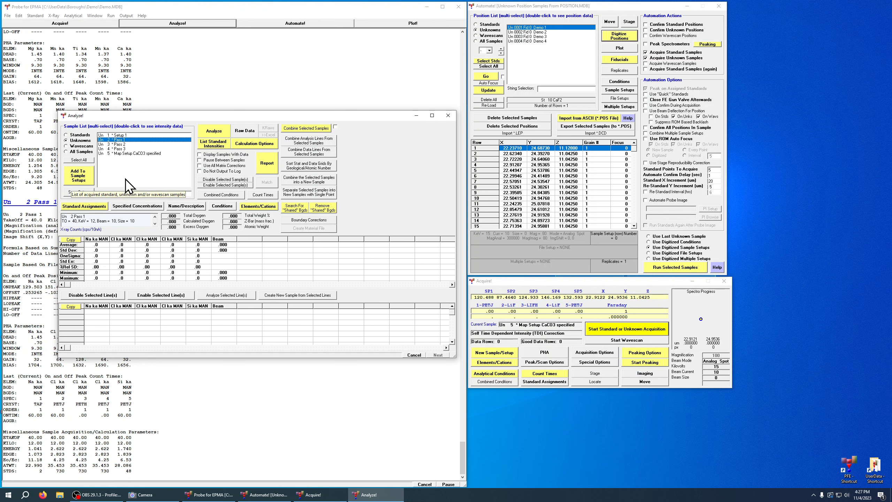
click(79, 175)
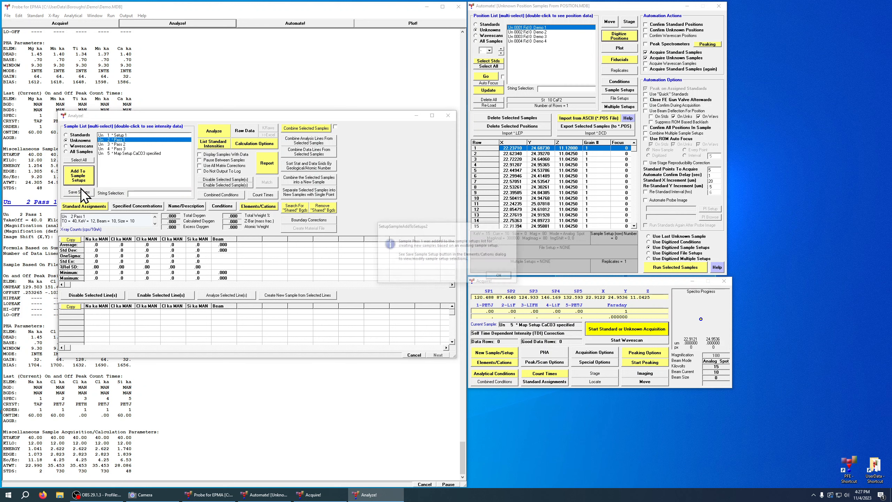
click(500, 276)
Add the Pass 2 and Pass 3 unknown samples together to the sample setups.
click(127, 144)
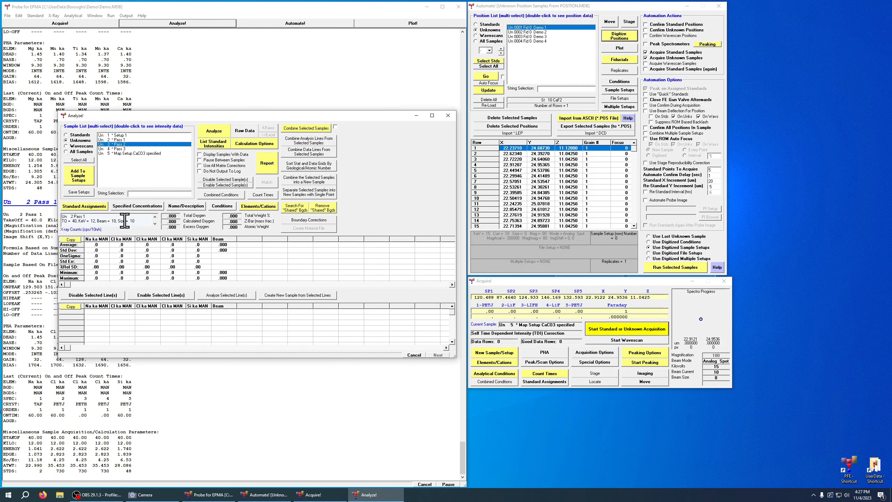
shift+click(127, 149)
click(78, 178)
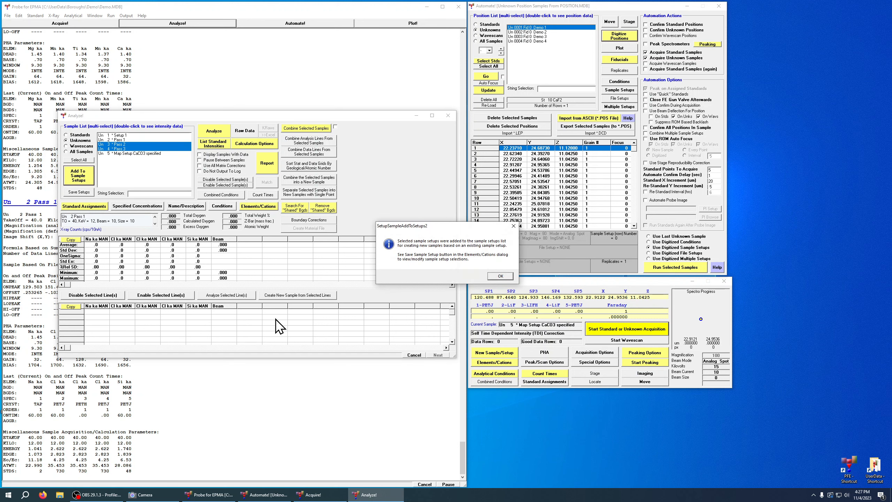
click(500, 276)
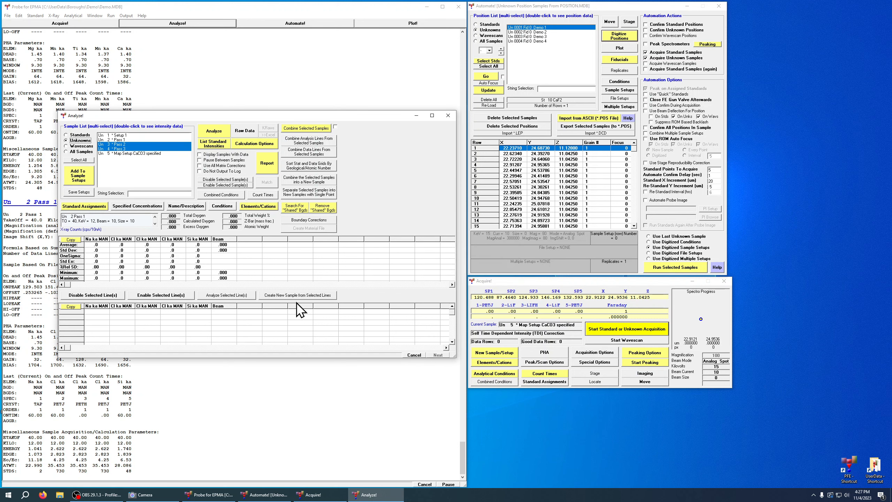
Assign the Pass 1 sample setup to the Demo 1 position sample in the Automate window.
click(601, 13)
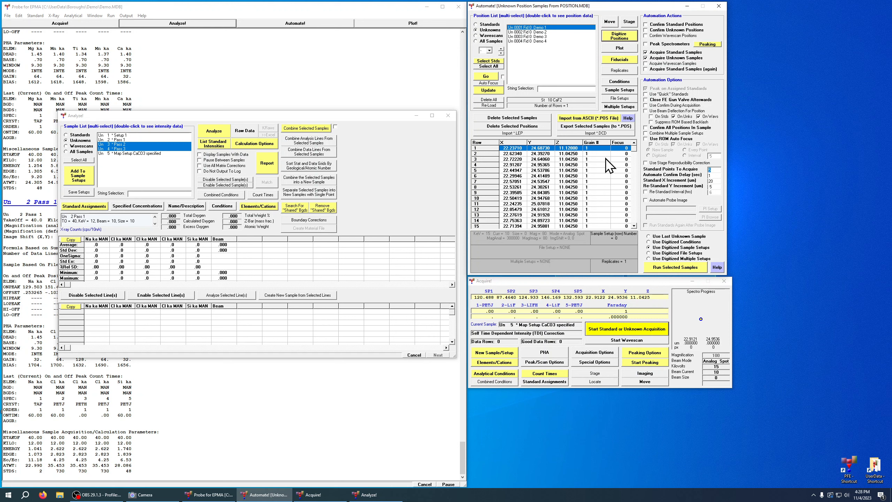
click(615, 89)
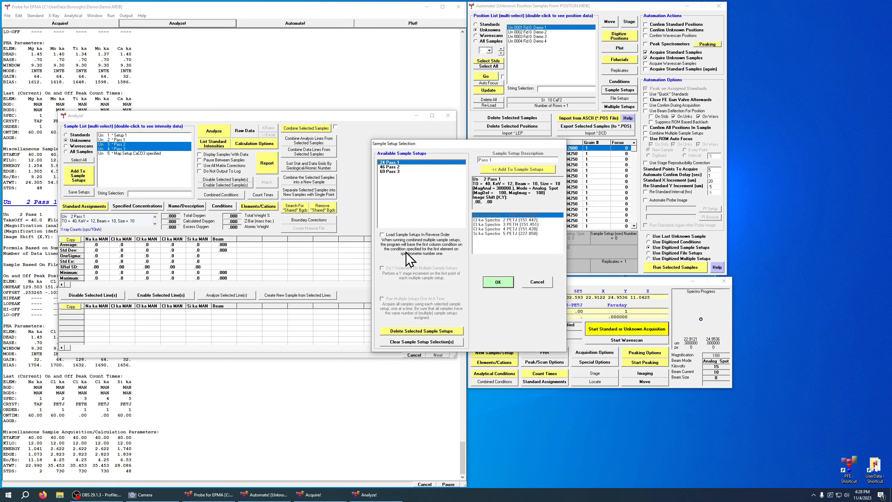
click(502, 282)
click(474, 281)
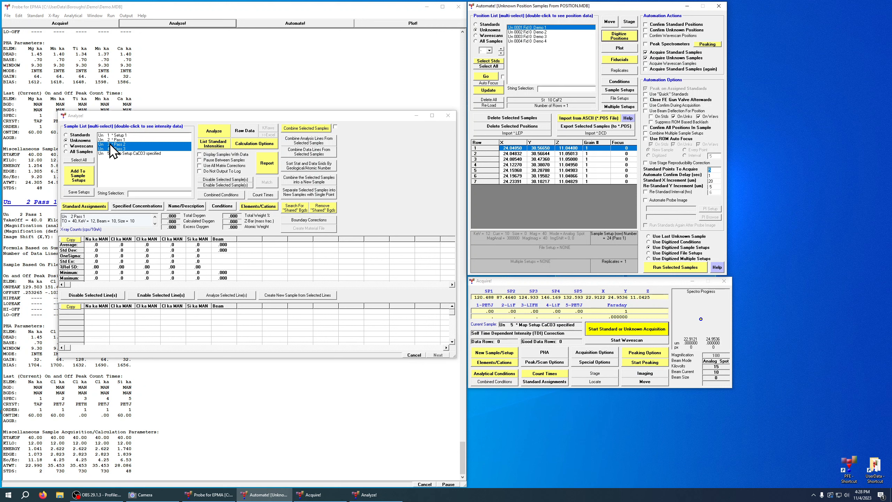
Review the elements in the Pass 2 sample and assign the Pass 2 sample setup to the Demo 2 position sample.
click(121, 144)
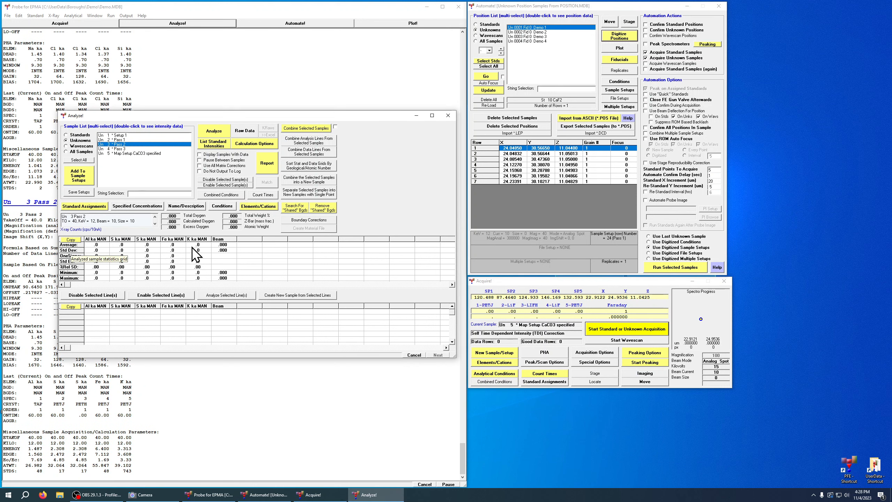
click(537, 32)
click(615, 92)
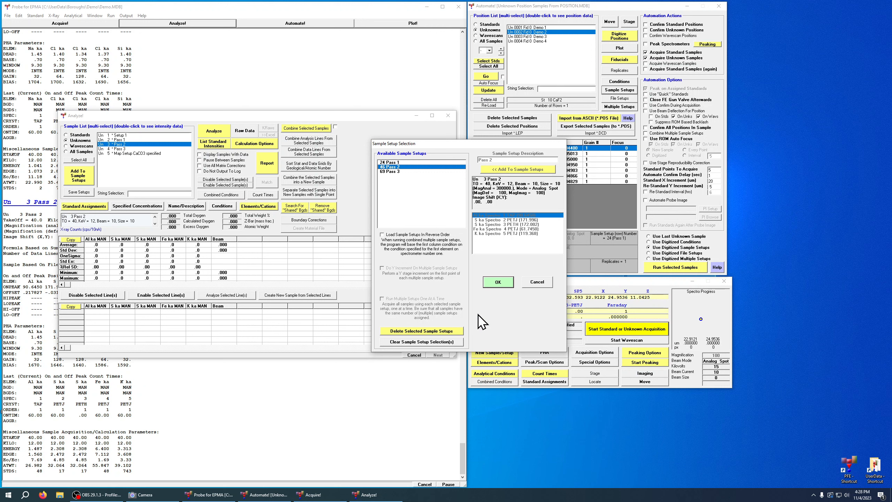
click(497, 283)
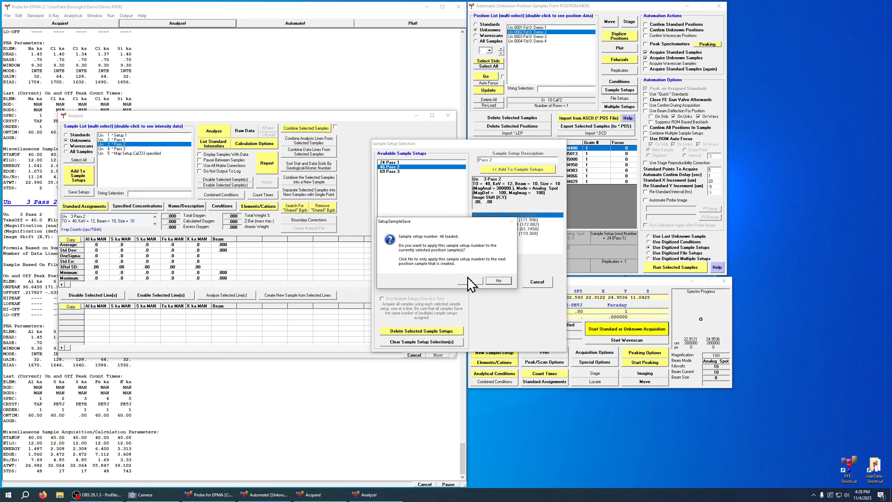
Select Demo 1 through Demo 4, turn off acquiring standard samples, and try to run them with digitized sample setups.
drag(537, 36, 552, 66)
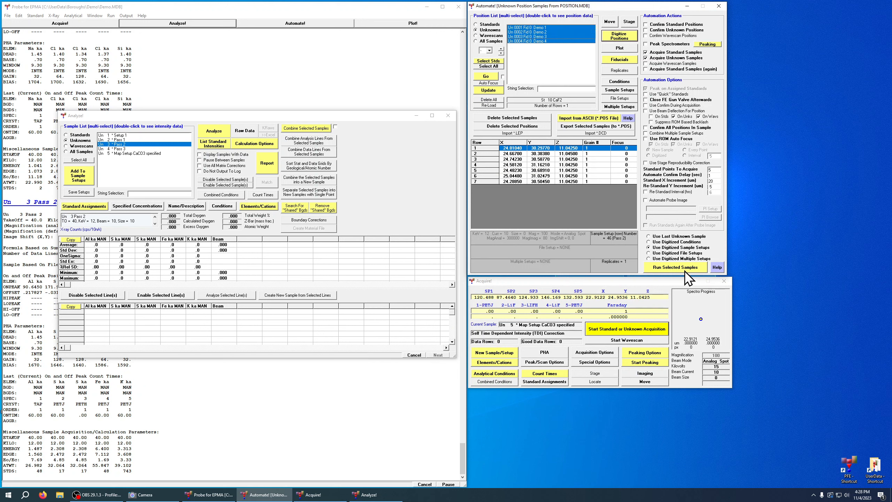
click(665, 53)
click(675, 267)
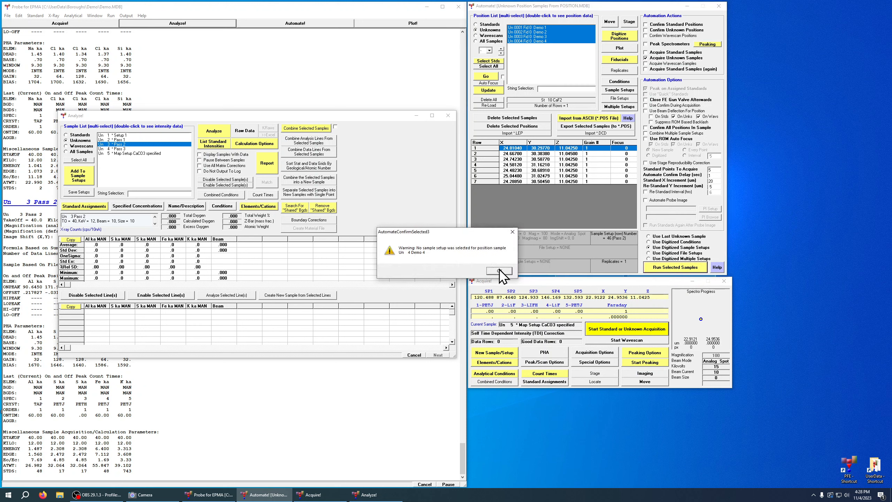
click(500, 269)
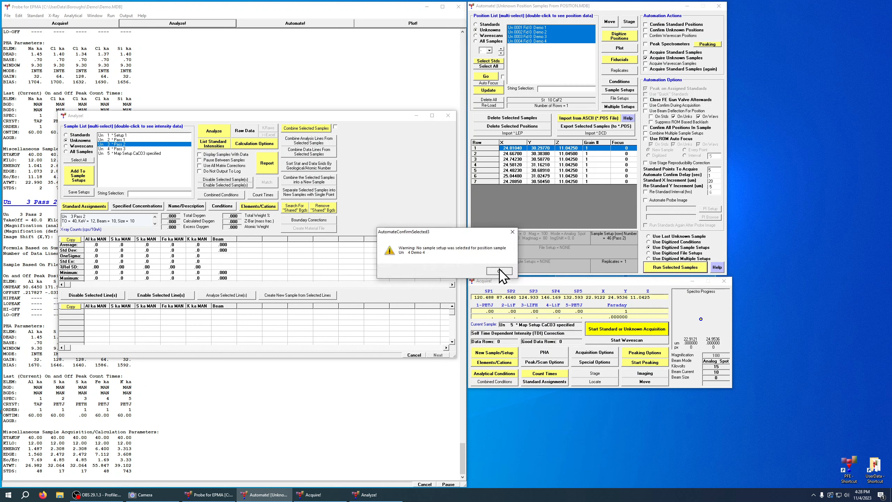
Assign the Pass 2 sample setup to the Demo 4 position sample.
click(541, 41)
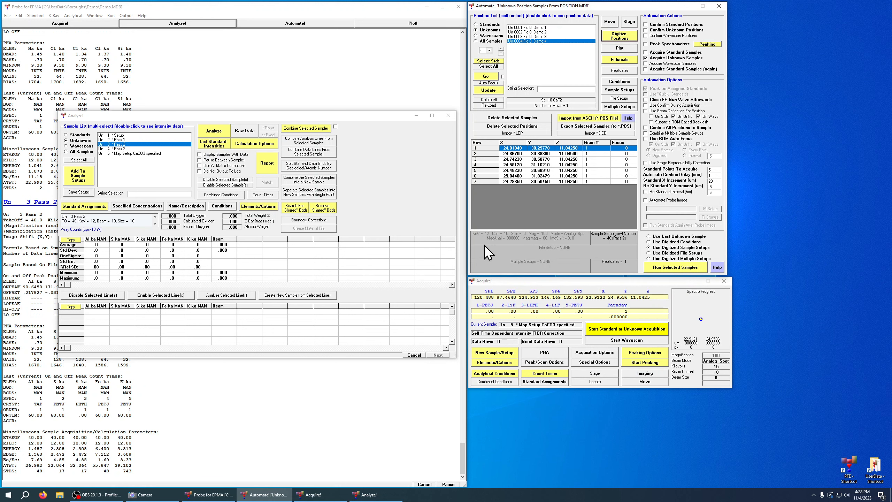
click(615, 90)
click(390, 166)
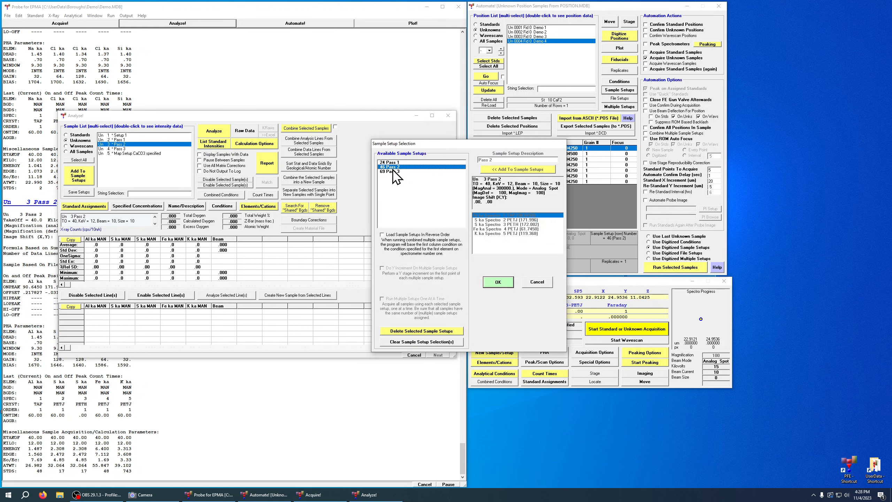
click(498, 282)
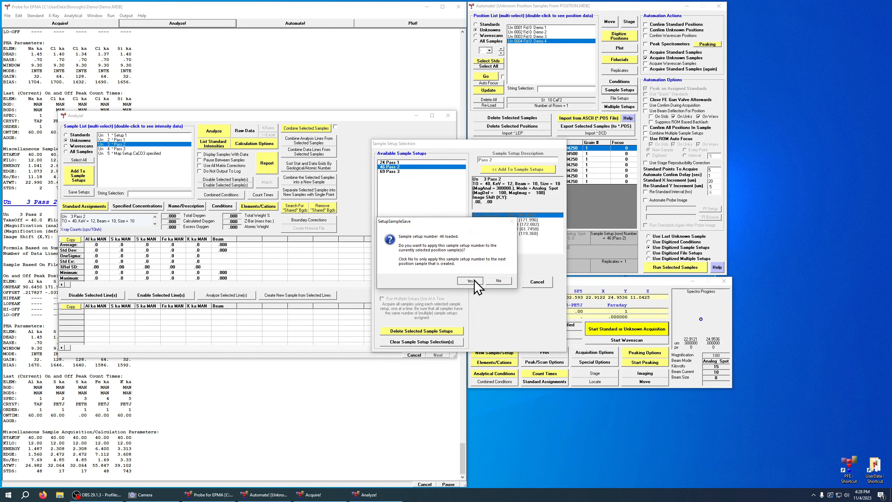
click(470, 280)
Request a run of Demo 1 through Demo 4 using digitized sample setups, review the projected acquisition times, and decline it.
drag(550, 29, 552, 50)
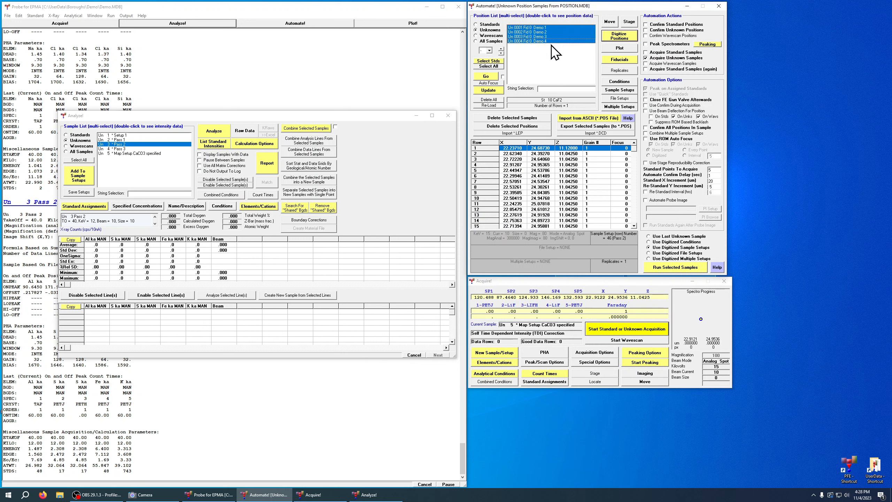
click(673, 268)
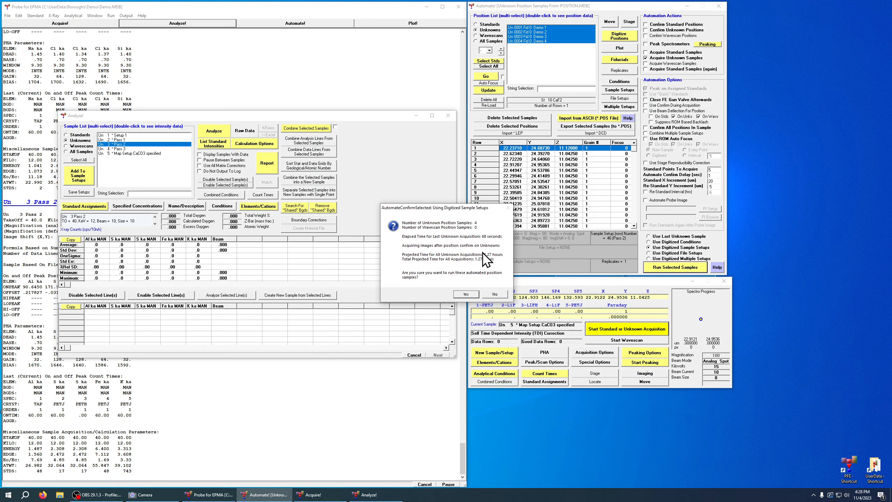
click(500, 294)
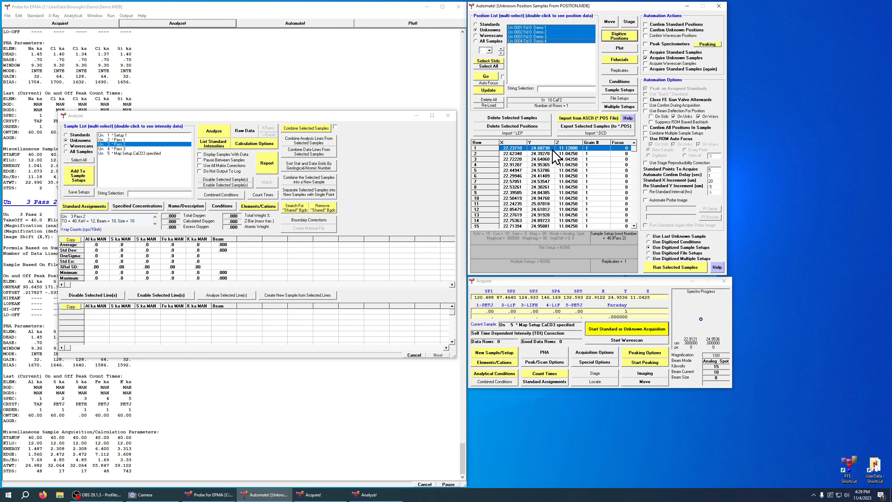
Review the multiple sample setup selection for the Demo 1 position sample and close it without applying changes.
click(541, 27)
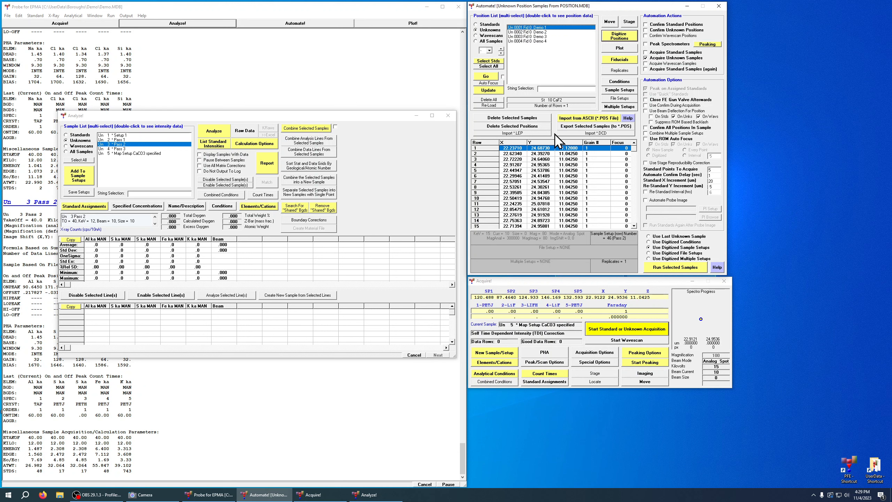
click(625, 106)
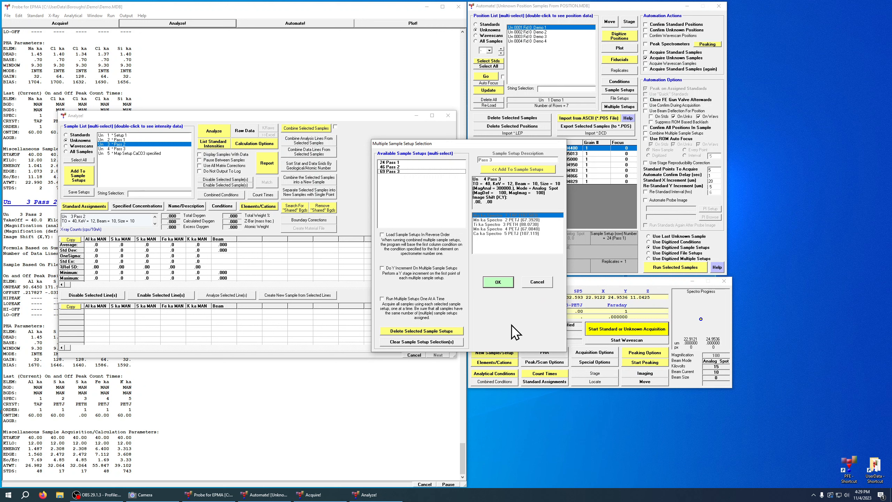
click(543, 282)
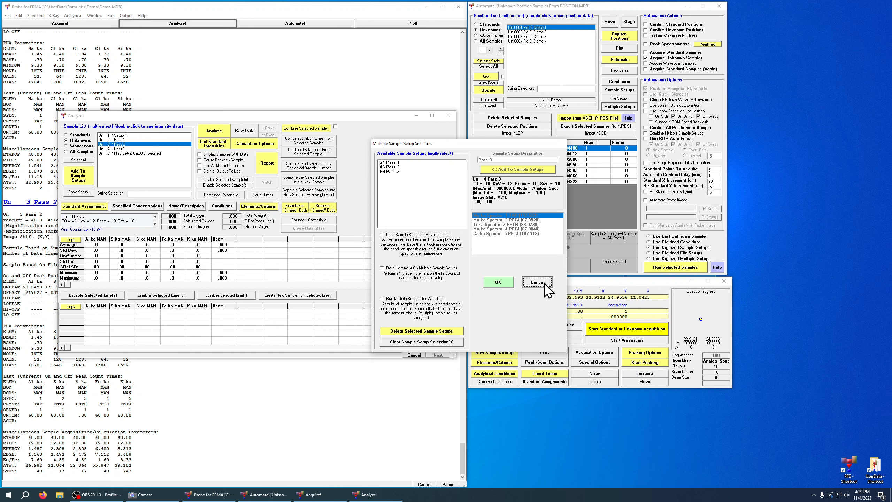
Assign the Pass 1, Pass 2 and Pass 3 sample setups together as multiple setups to the Demo 1 position sample.
click(542, 28)
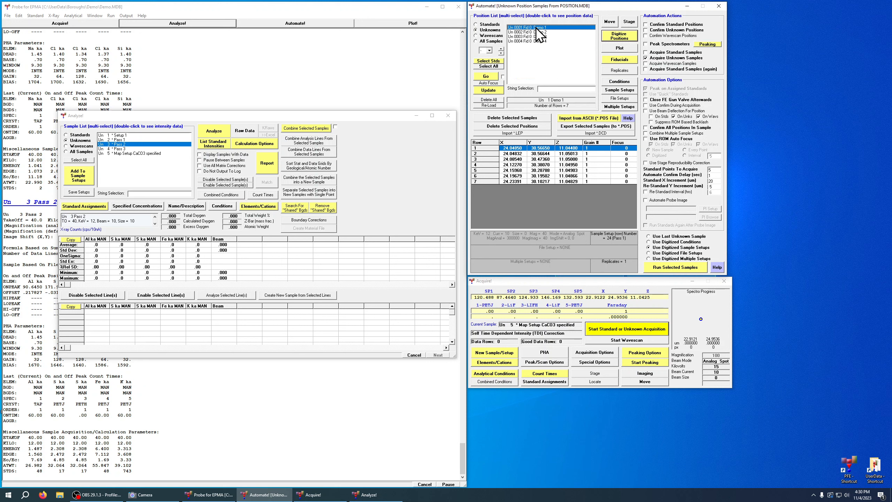
click(612, 107)
click(413, 167)
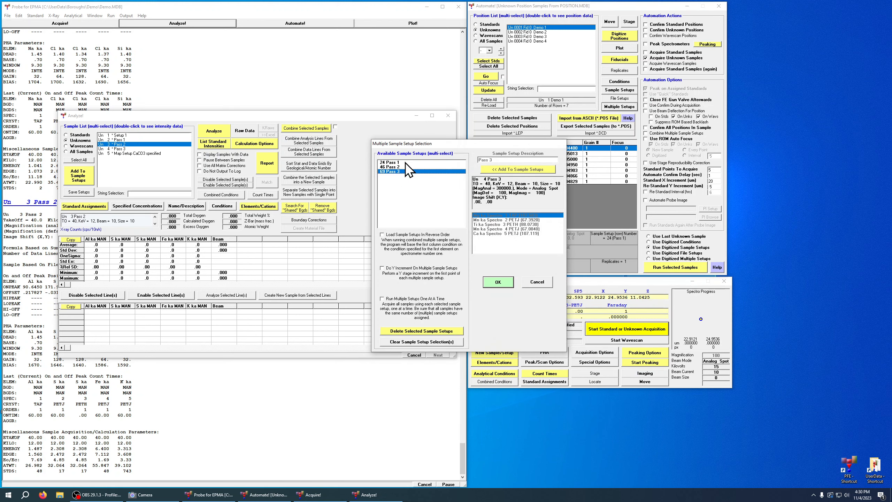
drag(405, 162, 408, 192)
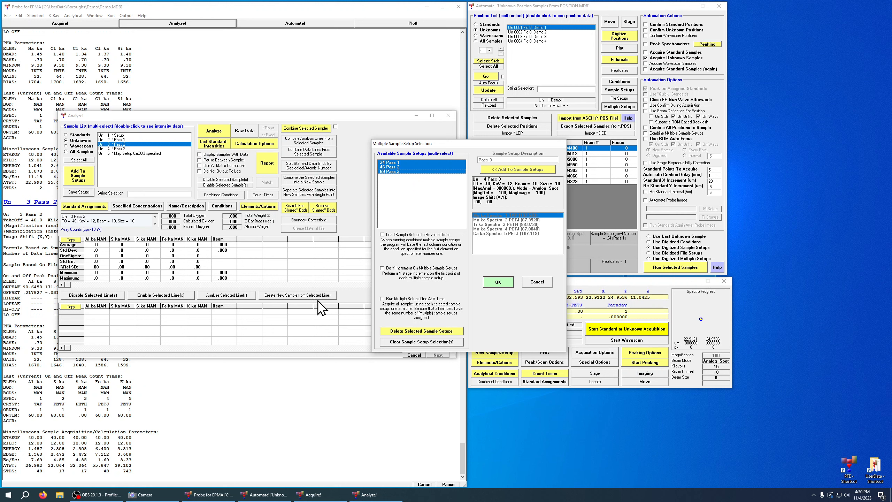
click(499, 282)
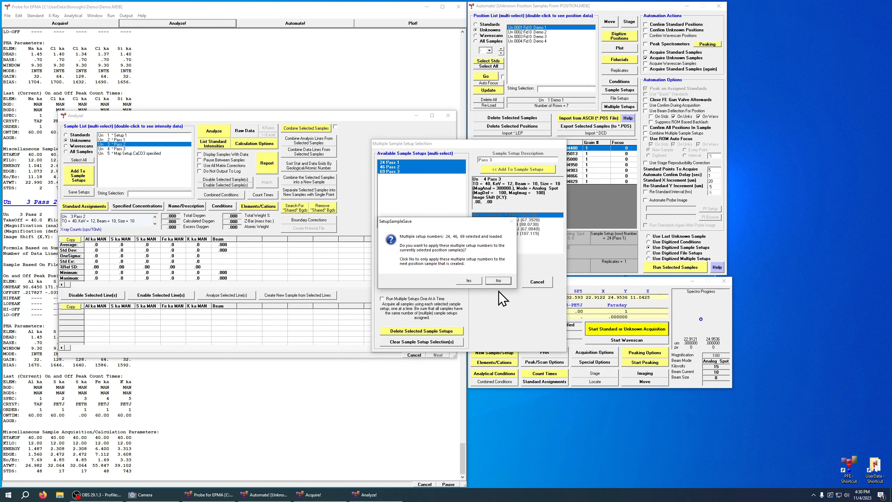
click(469, 281)
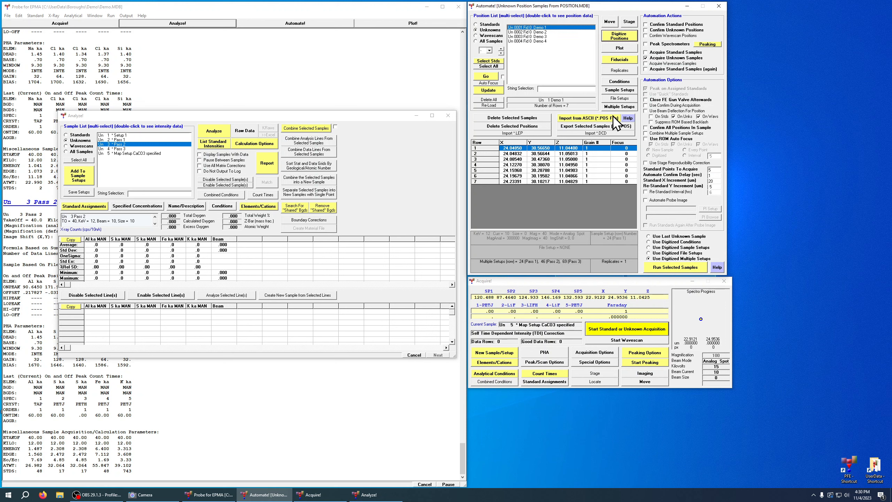
Inspect the Pass 3 setup in Demo 1's single sample setup selection and close it without assigning it.
click(618, 90)
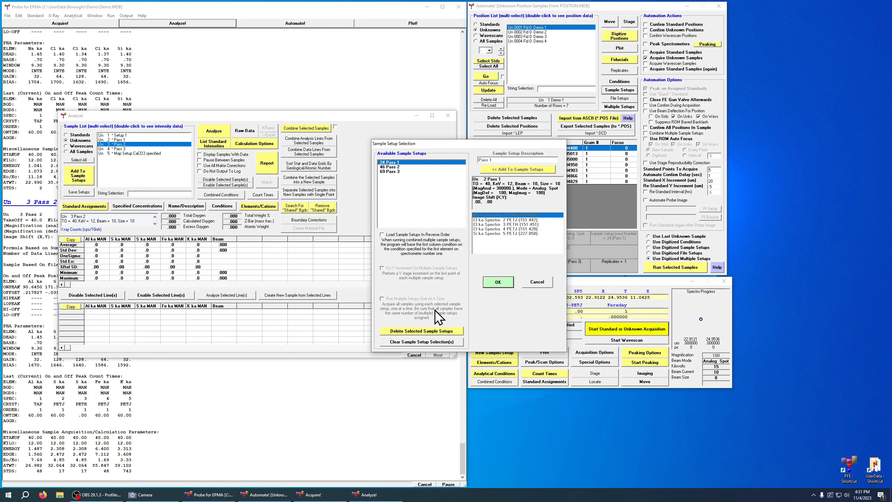
click(391, 171)
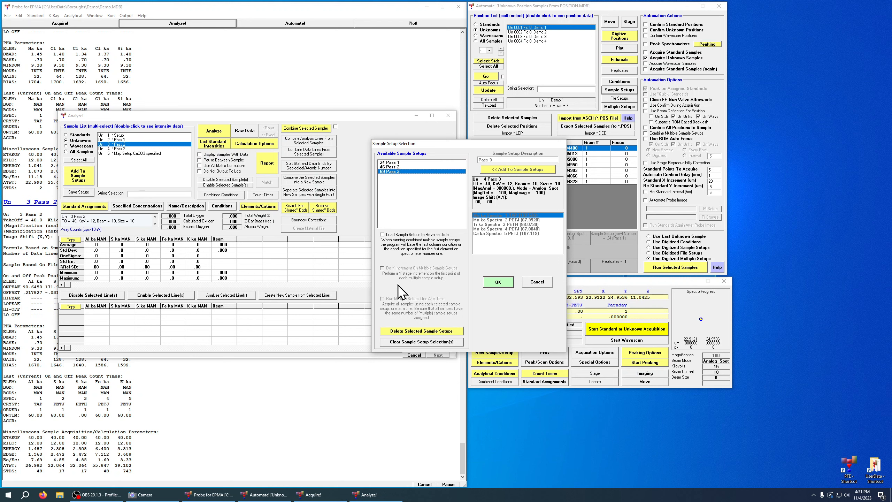
click(541, 284)
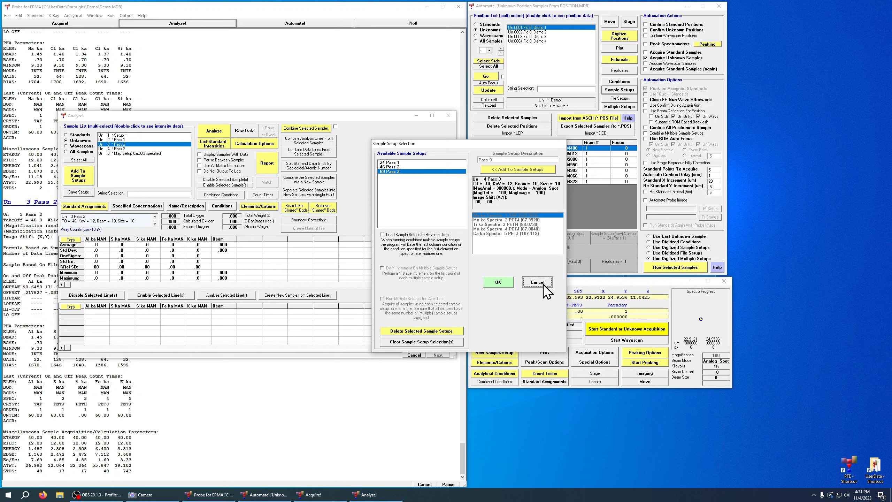
Try the Y increment option in Demo 1's multiple setup selection, view the Pass 1 and Pass 2 setups, and turn the option off.
click(619, 107)
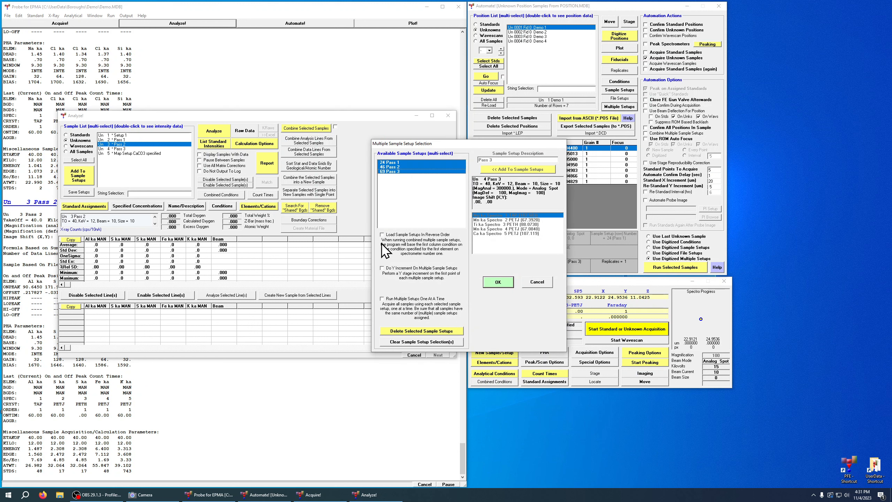
click(396, 269)
click(396, 162)
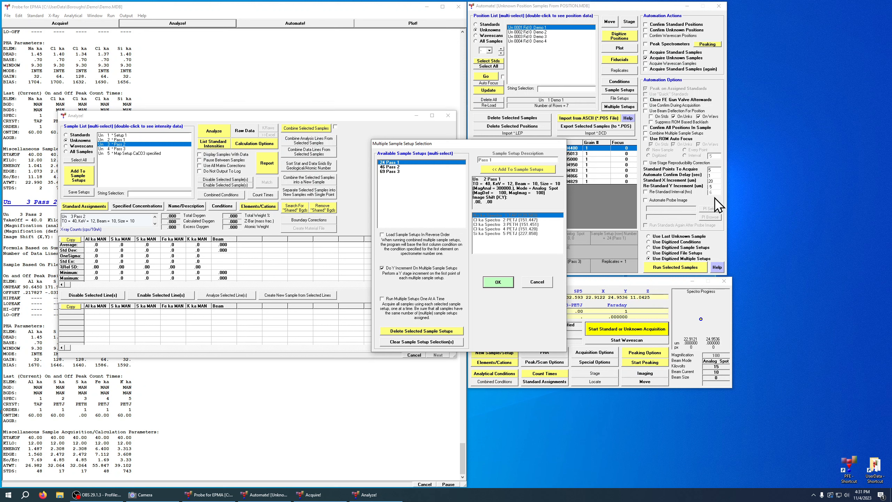
click(394, 167)
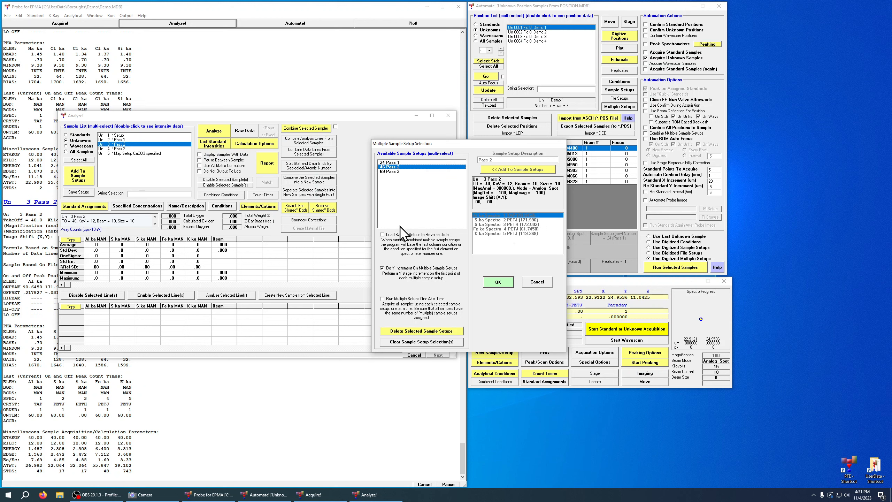
click(405, 275)
Enable running multiple setups one at a time and apply Pass 1, Pass 2 and Pass 3 to the Demo 1 position sample.
click(407, 298)
drag(404, 162, 407, 173)
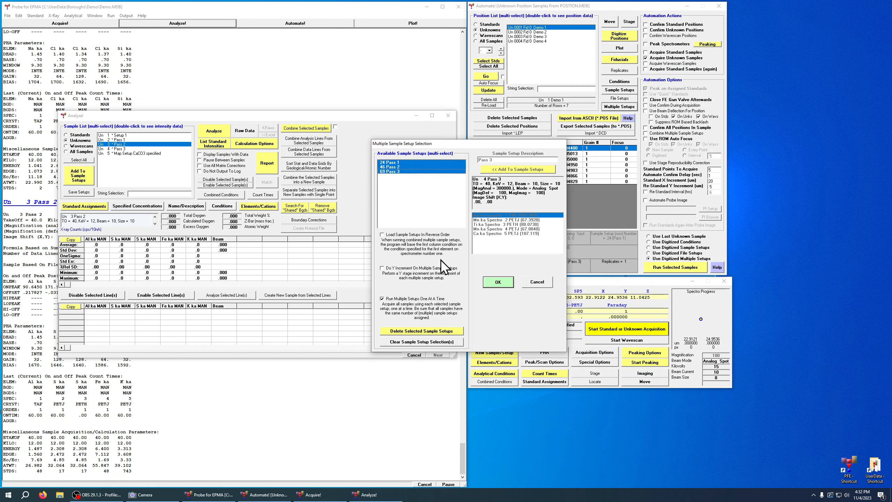
click(508, 284)
click(470, 280)
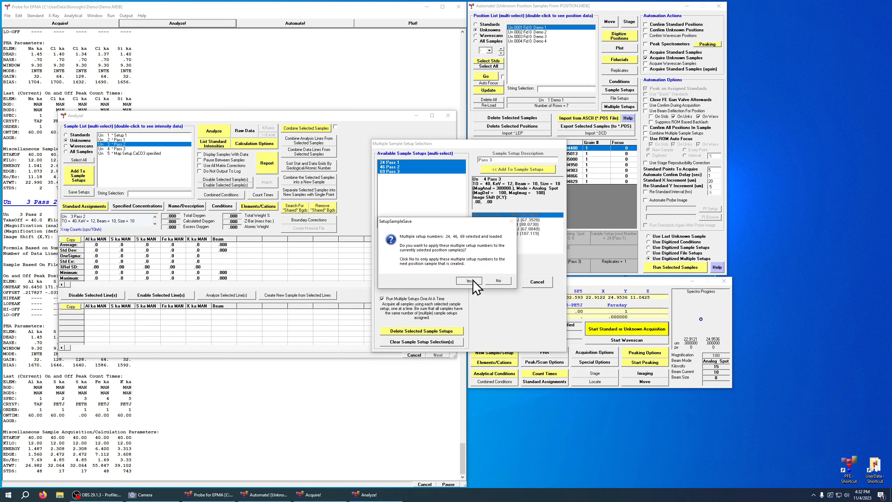